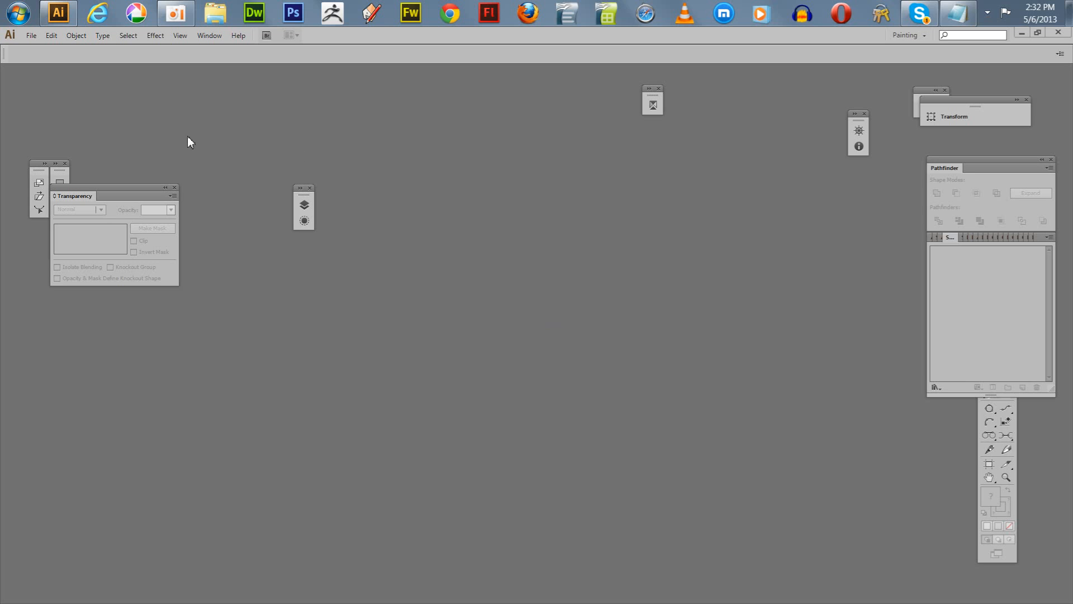
# Step: Start a new document named Tutorial with 6 artboards
pyautogui.click(32, 36)
pyautogui.click(50, 48)
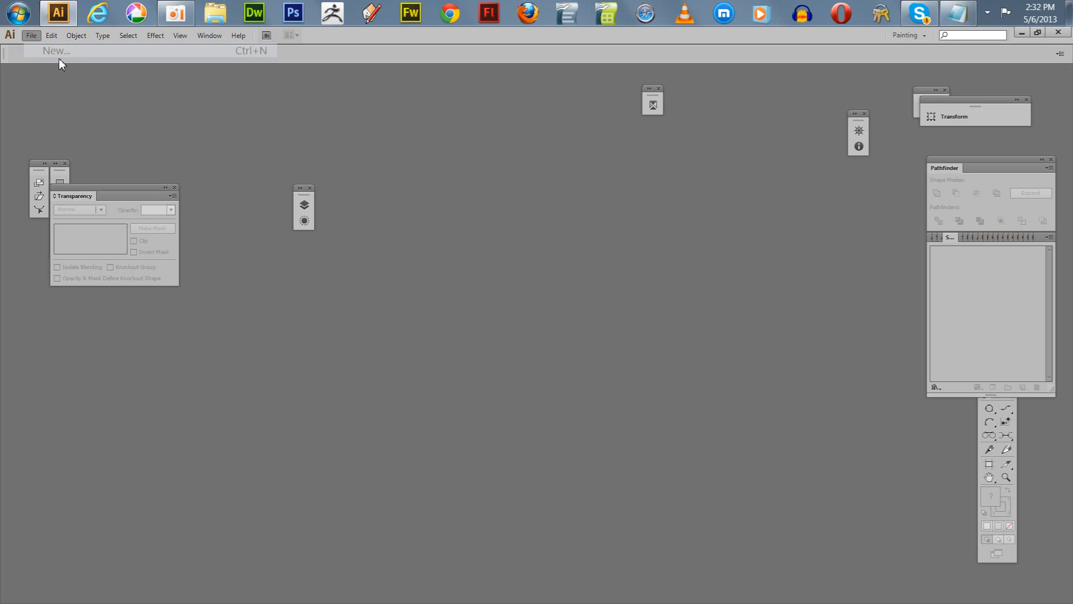
pyautogui.moveTo(300, 162); pyautogui.dragTo(474, 209)
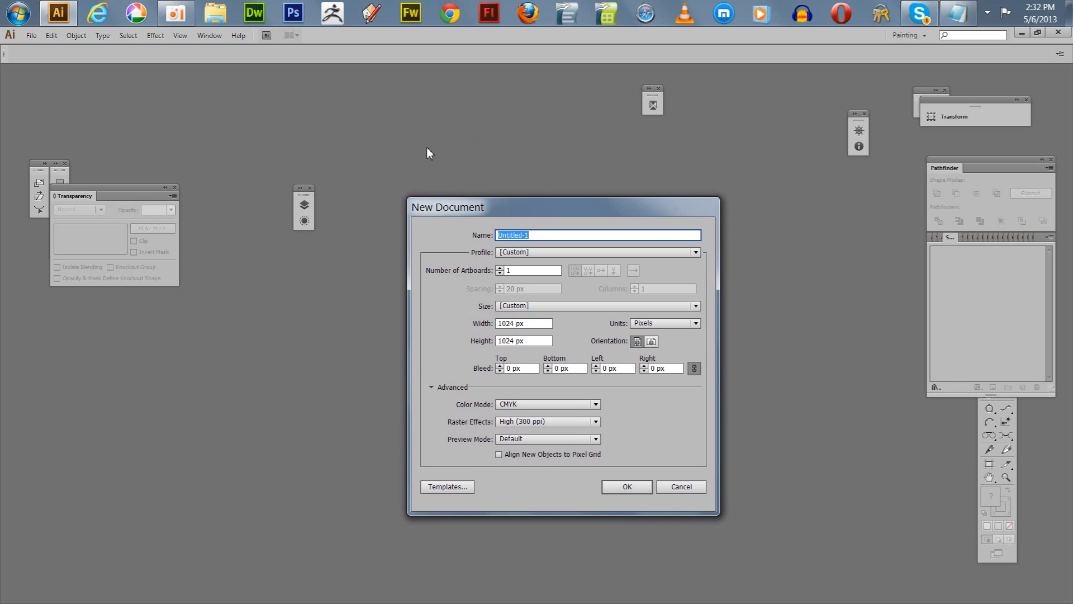
pyautogui.write('Tutorial')
pyautogui.click(499, 269)
pyautogui.write('6')
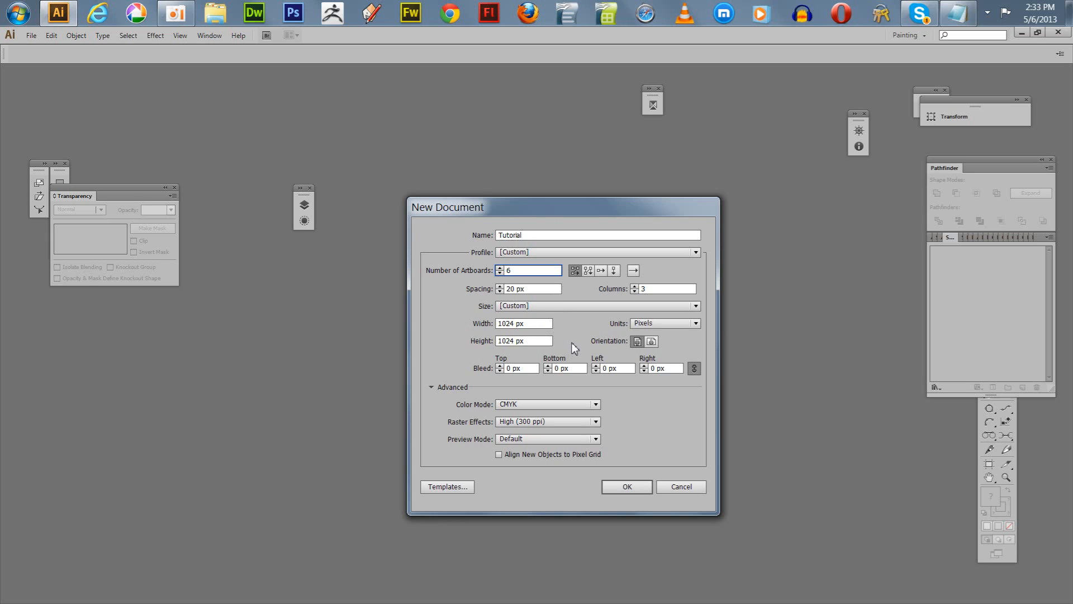
# Step: Set the units to inches and the artboard size to 8.5 in wide by 11 in high, and create the document
pyautogui.click(652, 324)
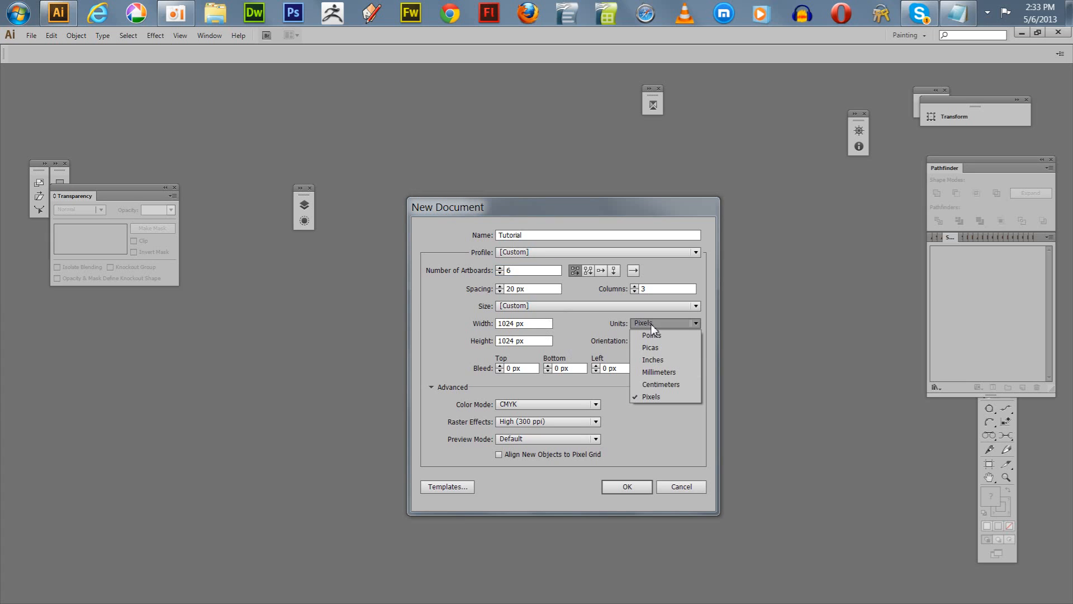
pyautogui.click(652, 360)
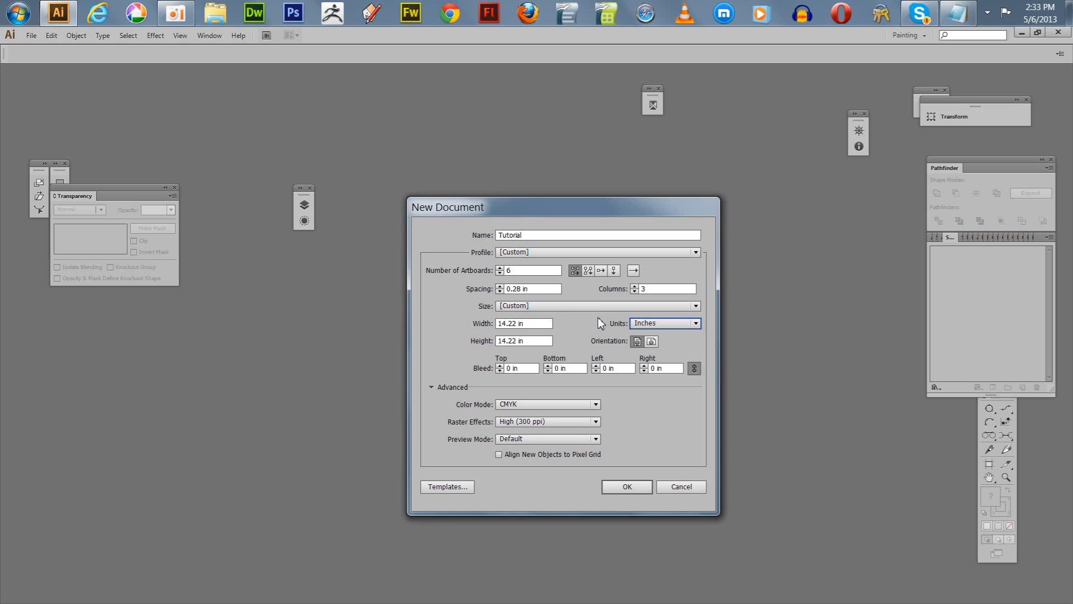
pyautogui.click(535, 323)
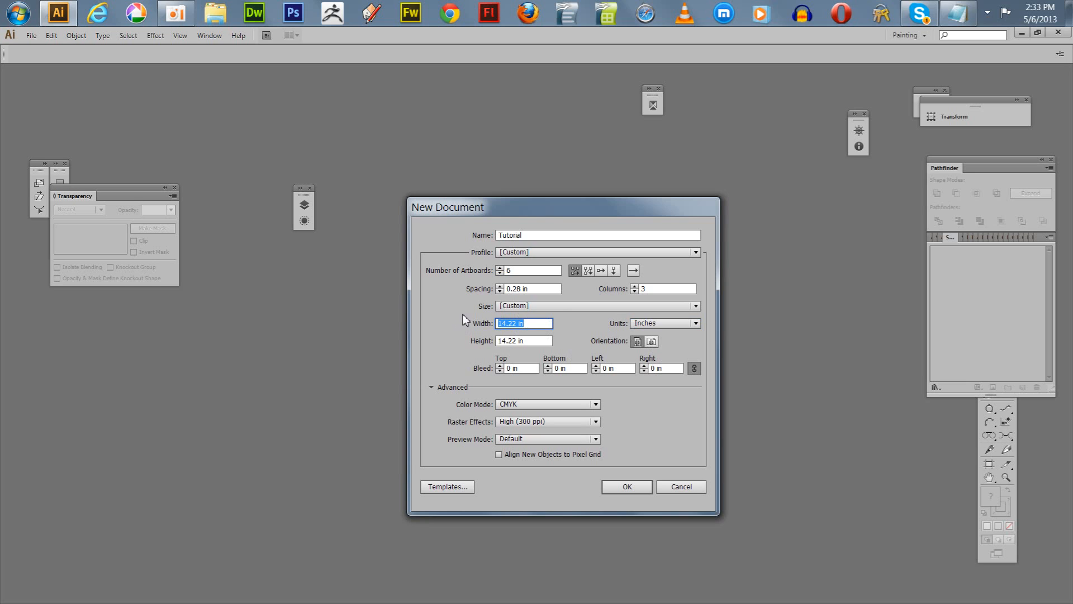
pyautogui.write('8.5')
pyautogui.press('Tab')
pyautogui.write('11')
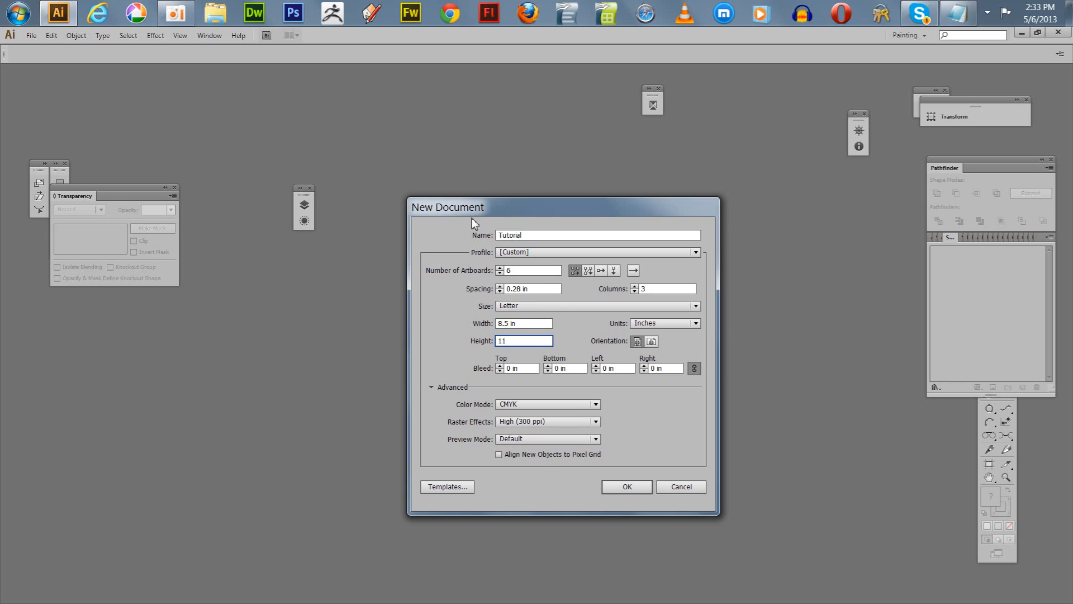
pyautogui.click(631, 487)
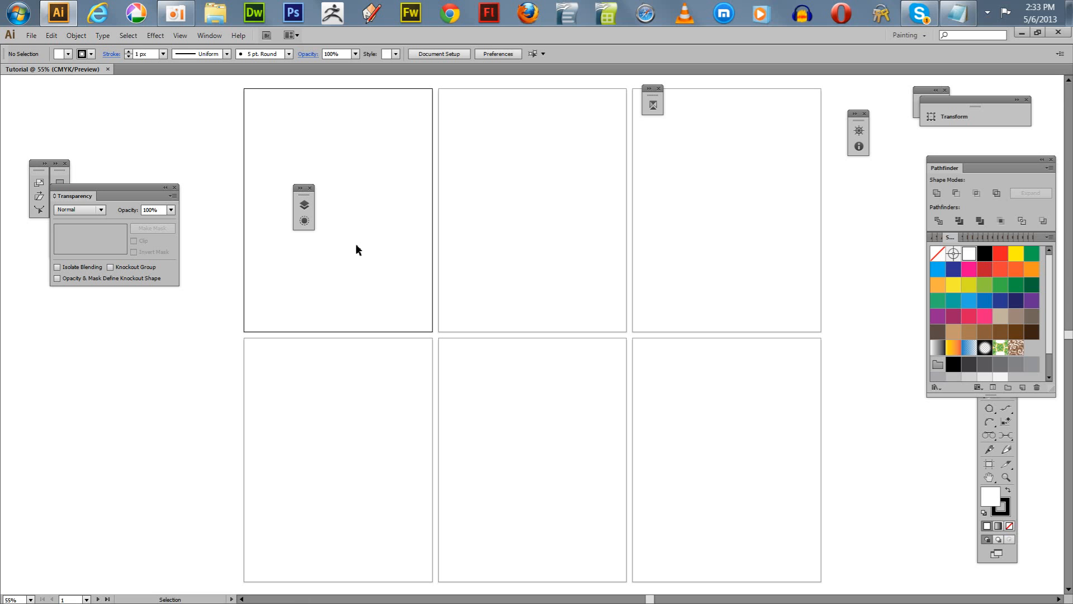
# Step: Display the artboards list and activate each of the six artboards in turn, ending on Artboard 1
pyautogui.click(207, 34)
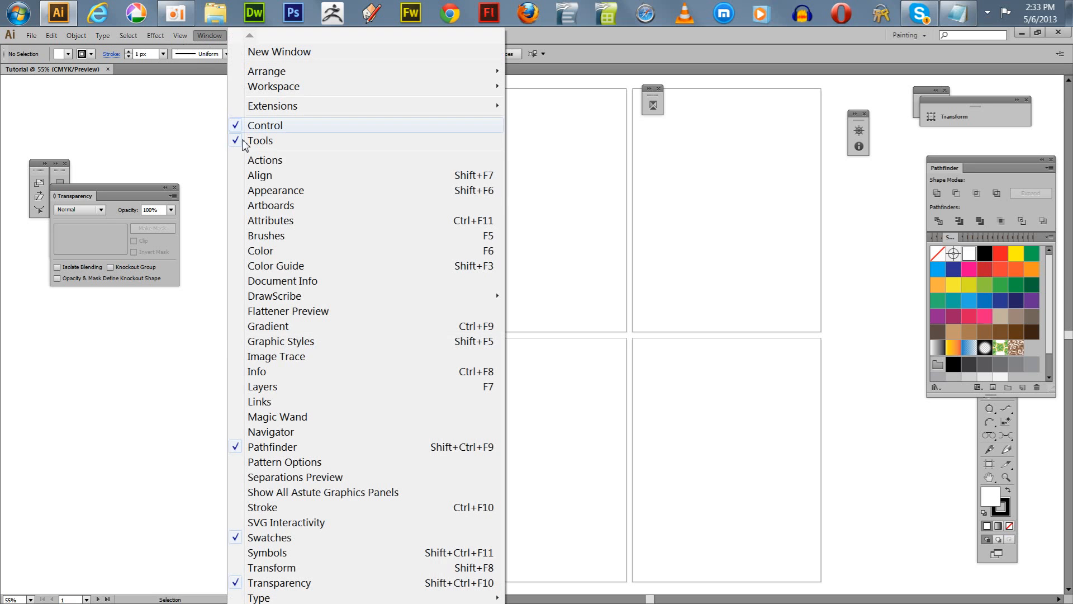
pyautogui.click(270, 205)
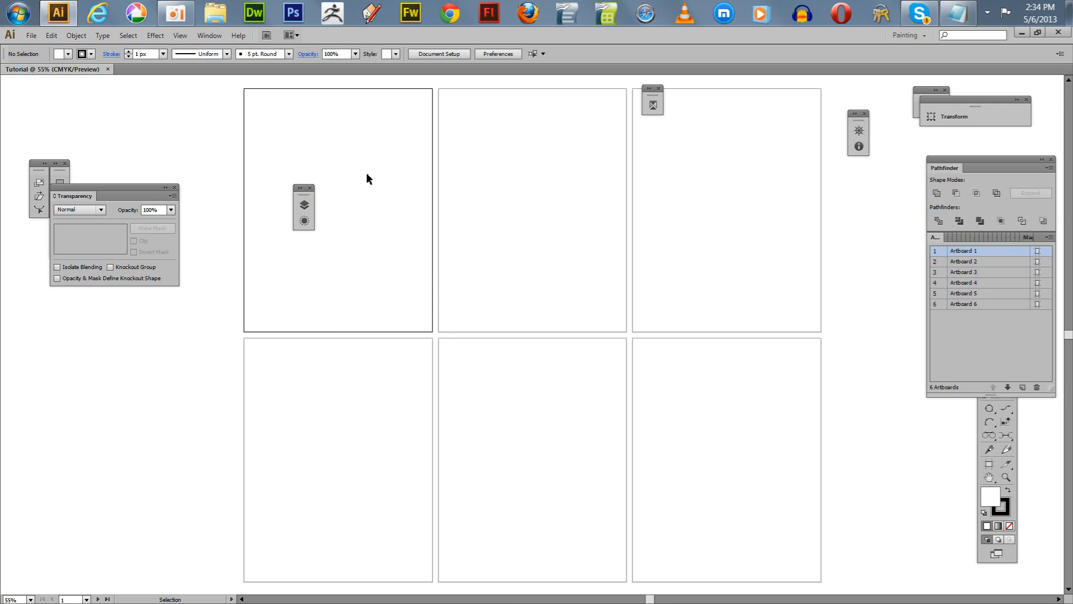
pyautogui.click(488, 177)
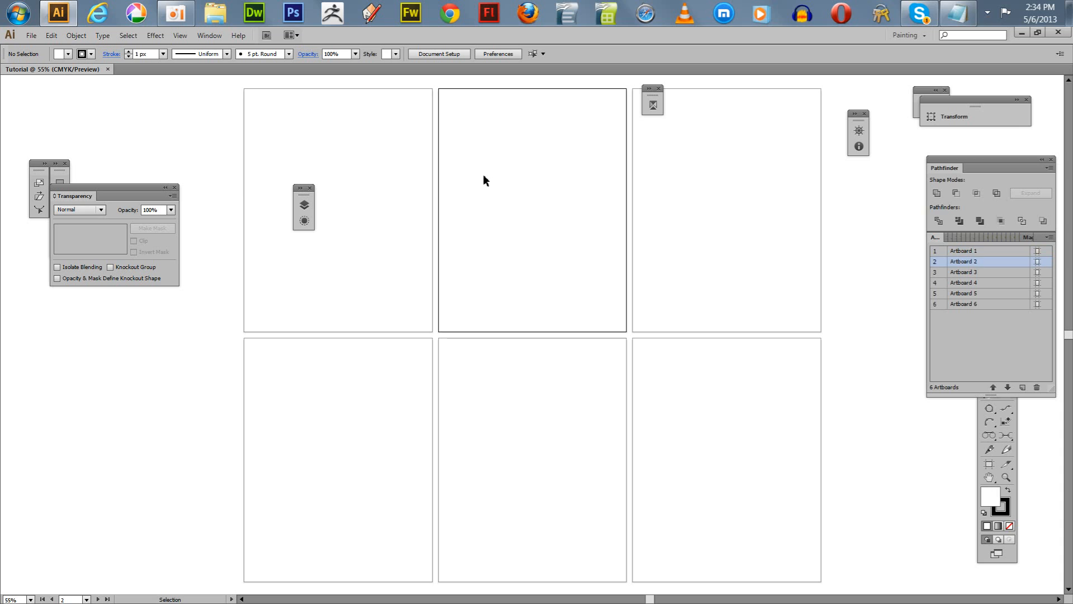
pyautogui.click(678, 190)
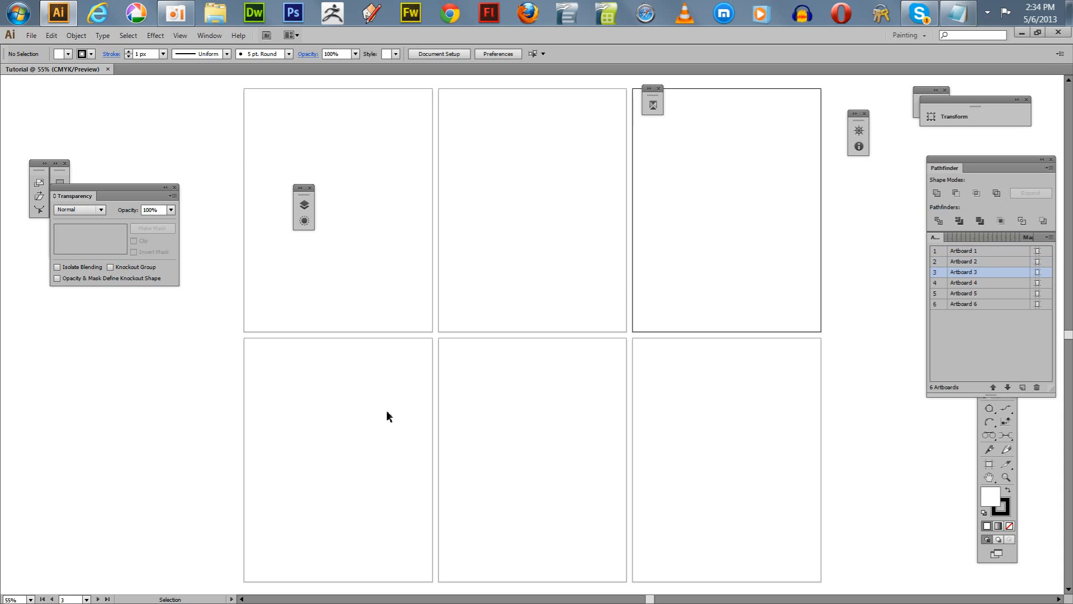
pyautogui.click(370, 414)
pyautogui.click(528, 414)
pyautogui.click(698, 436)
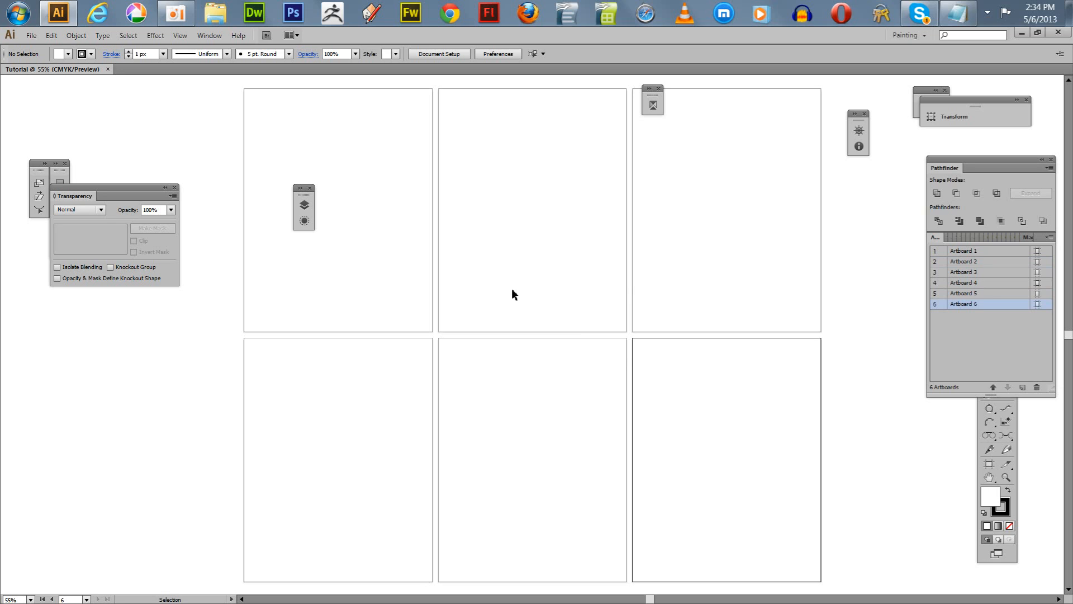
pyautogui.click(369, 253)
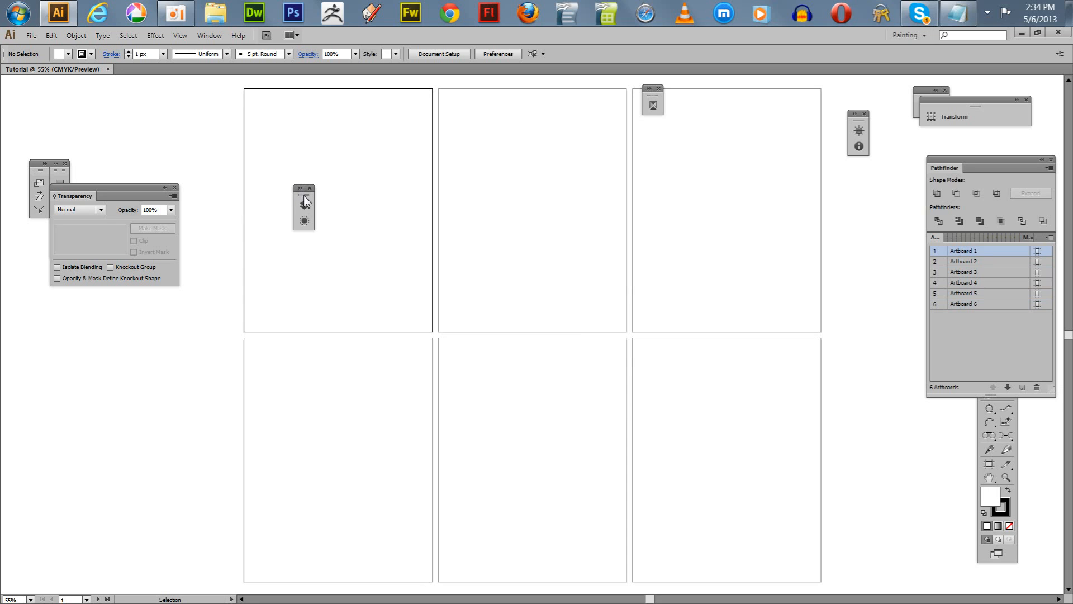
# Step: Move the floating Layers panel group off Artboard 1 and enable the center mark and cross hairs for Artboard 1
pyautogui.moveTo(304, 197); pyautogui.dragTo(149, 123)
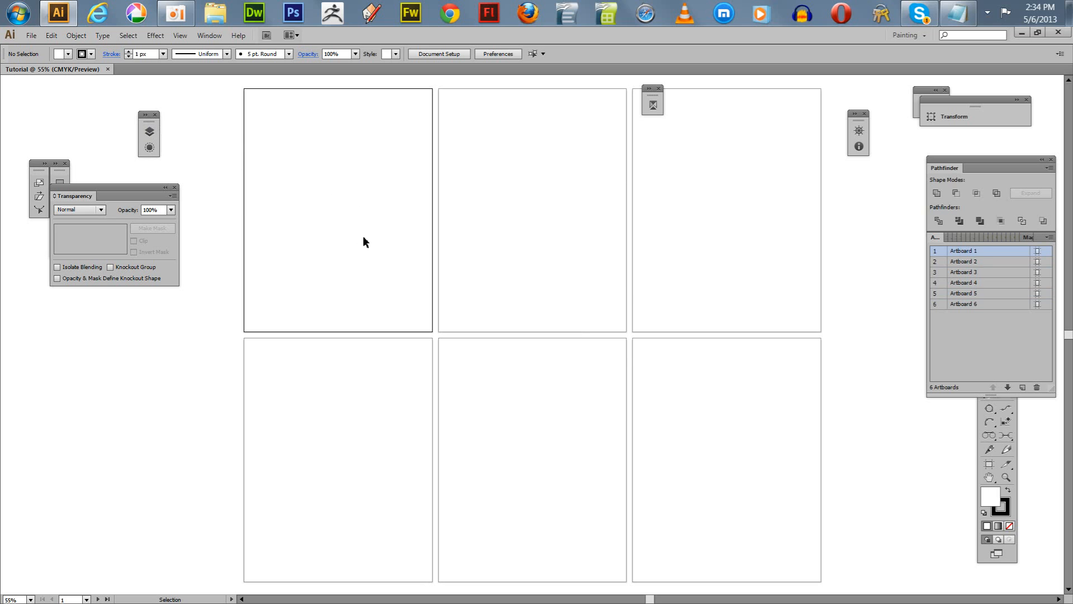
pyautogui.press('l')
pyautogui.hotkey('shift', 'o')
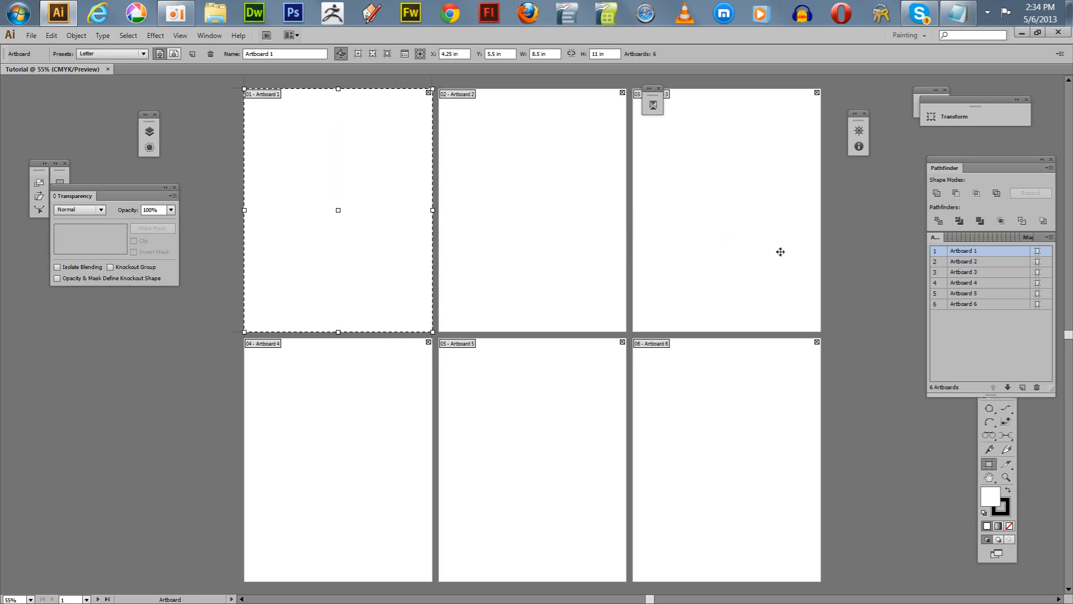
pyautogui.click(358, 54)
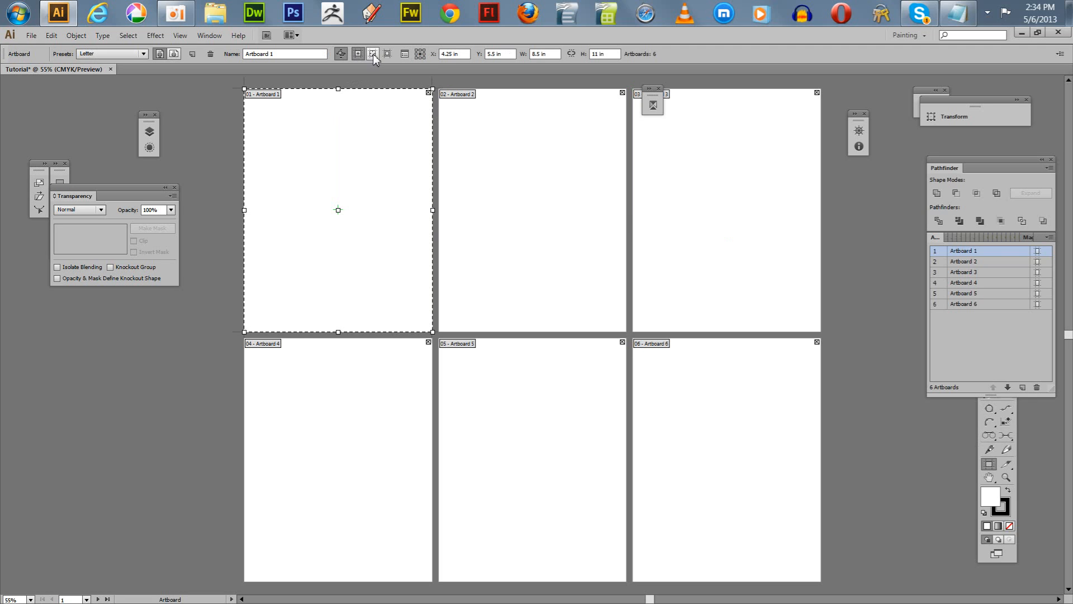
pyautogui.click(371, 54)
# Step: Show the center mark and cross hairs on Artboards 2, 3 and 4
pyautogui.click(464, 142)
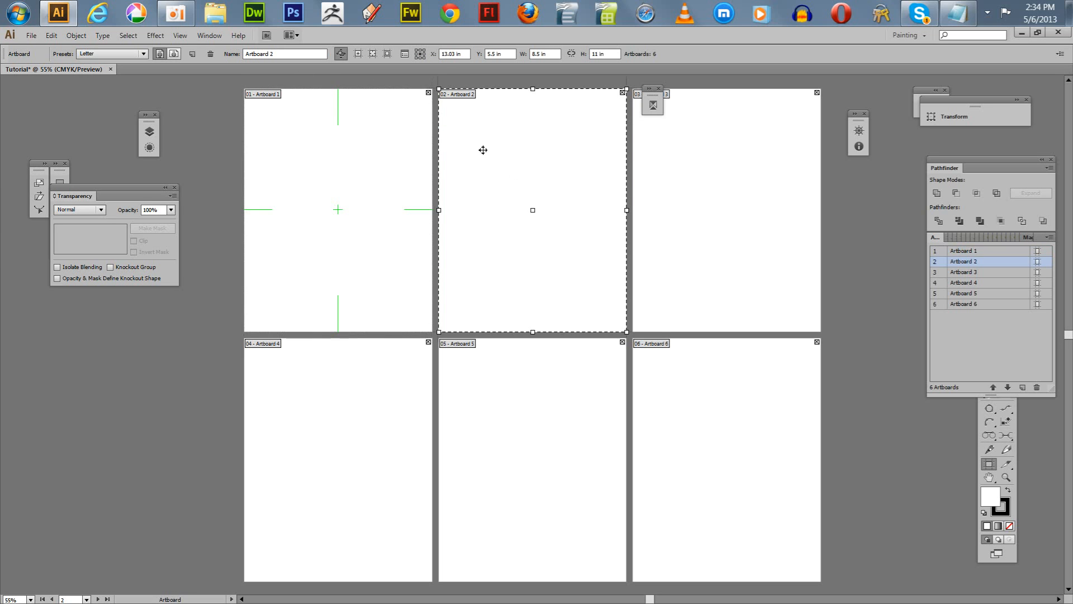
pyautogui.click(374, 53)
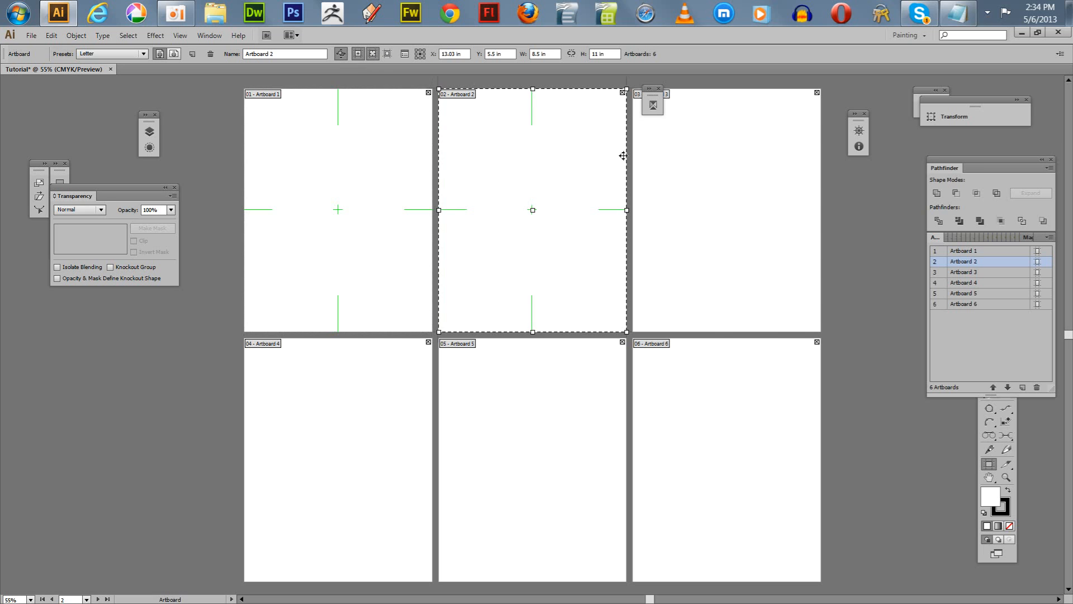
pyautogui.click(663, 165)
pyautogui.click(373, 53)
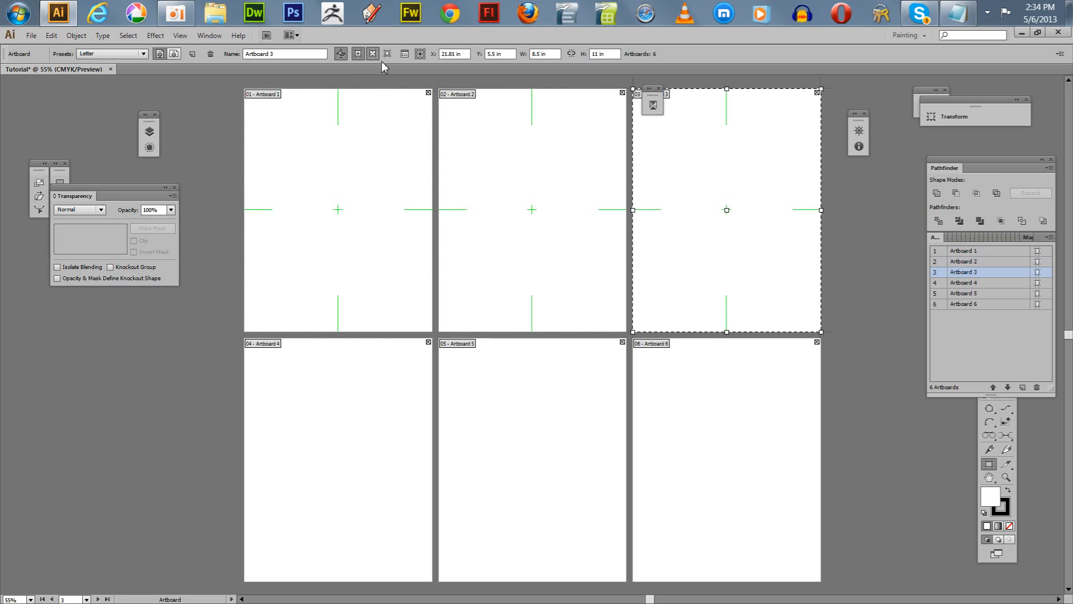
pyautogui.click(350, 434)
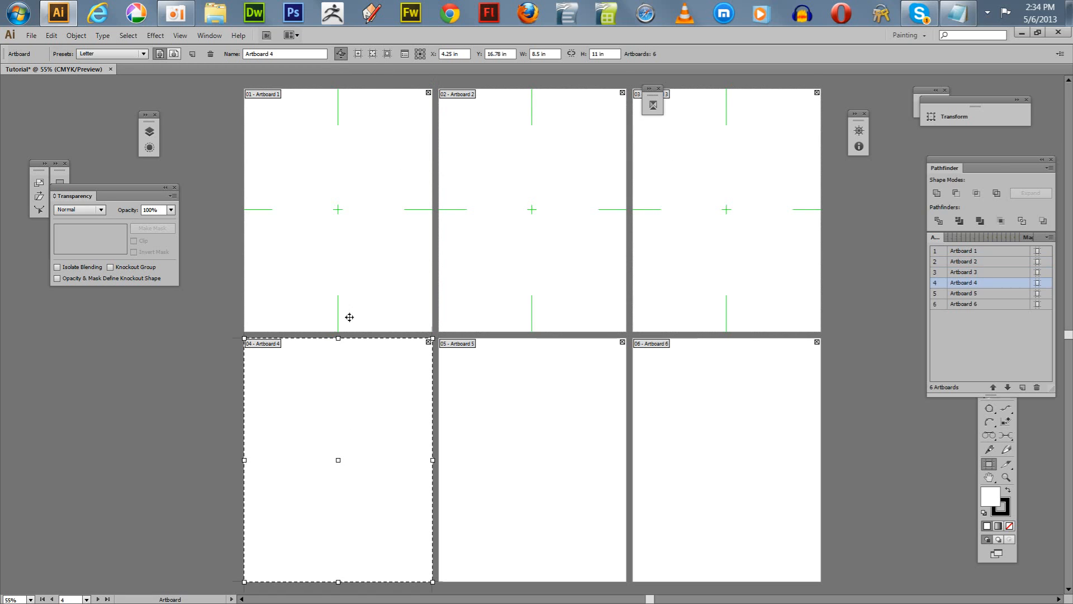
pyautogui.click(374, 52)
# Step: Show the cross hairs on Artboards 5 and 6, and leave artboard editing
pyautogui.click(531, 430)
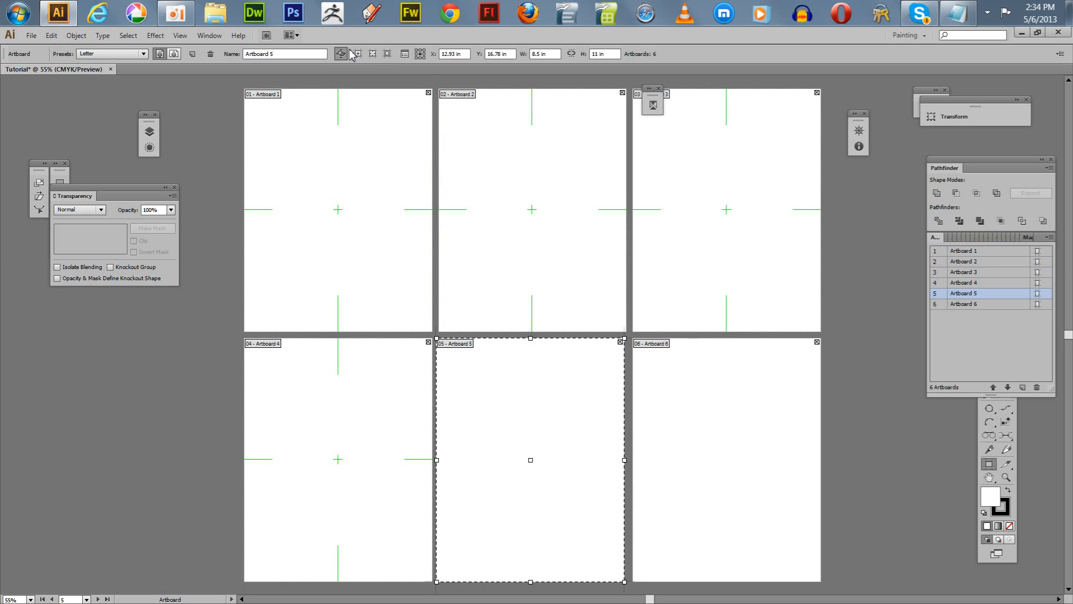
pyautogui.click(373, 53)
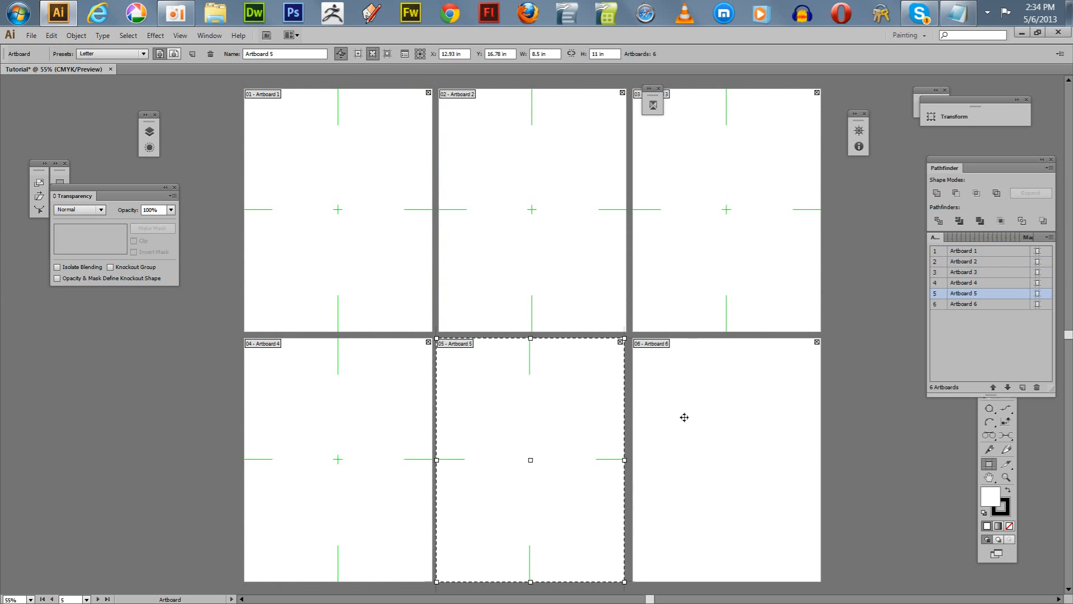
pyautogui.click(693, 413)
pyautogui.click(374, 53)
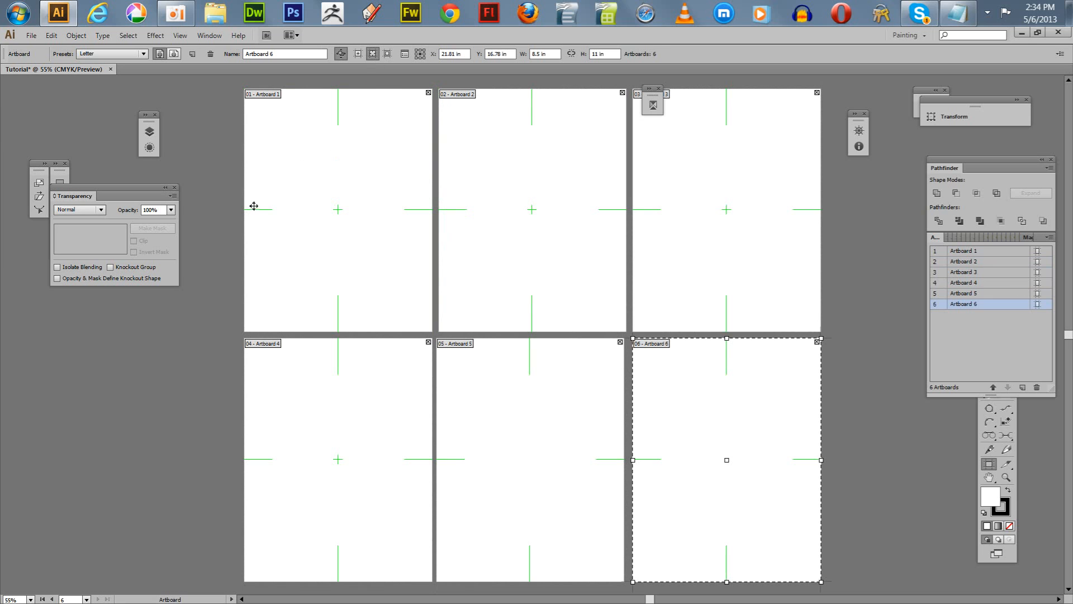
pyautogui.press('Escape')
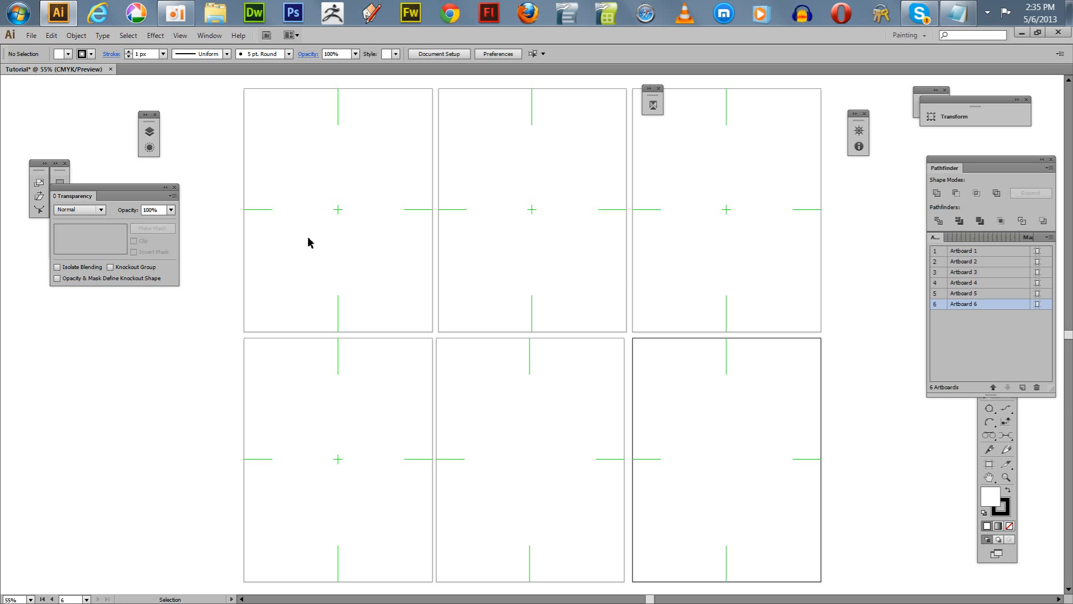
# Step: Draw a circle about 6.17 in in diameter outward from the center mark of Artboard 1
pyautogui.press('z')
pyautogui.click(340, 220)
pyautogui.click(352, 237)
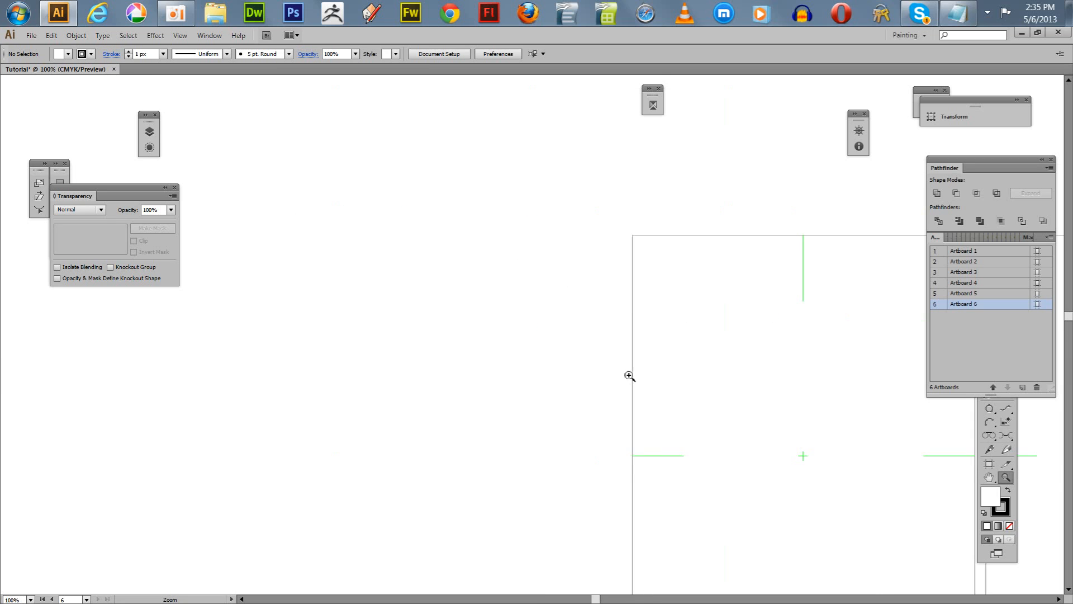
pyautogui.press('space')
pyautogui.moveTo(467, 333); pyautogui.dragTo(109, 165)
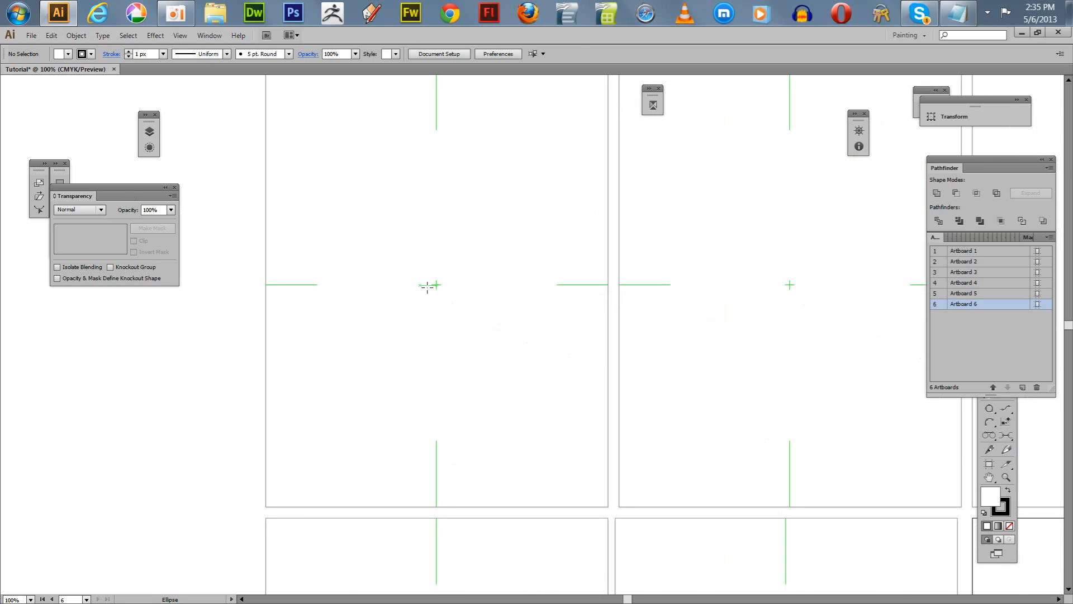
pyautogui.moveTo(437, 284); pyautogui.dragTo(557, 409)
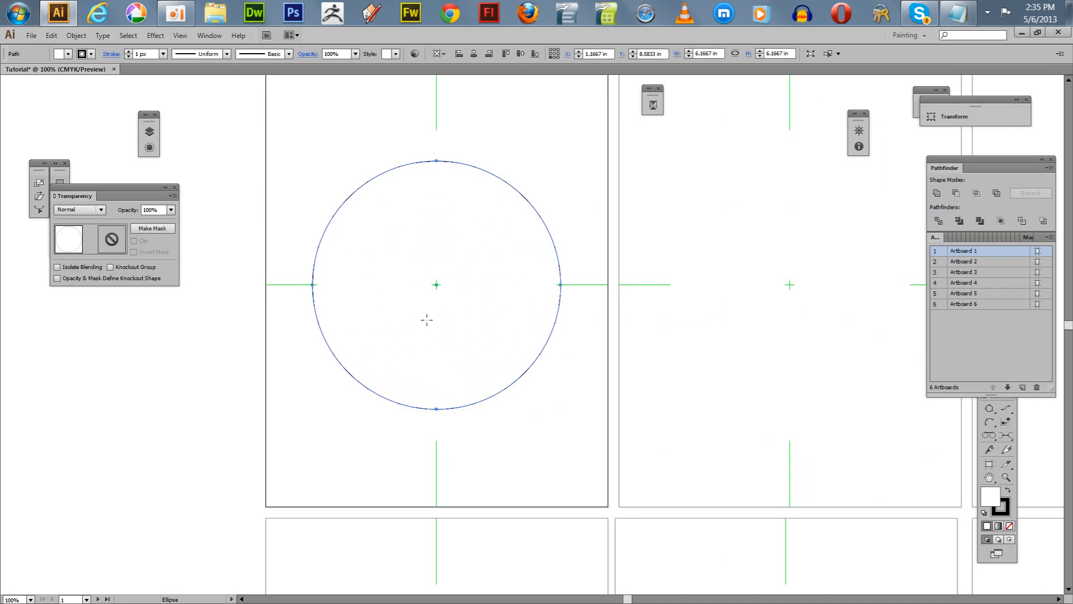
# Step: Display the color swatches and fill the circle on Artboard 1 with red
pyautogui.click(209, 35)
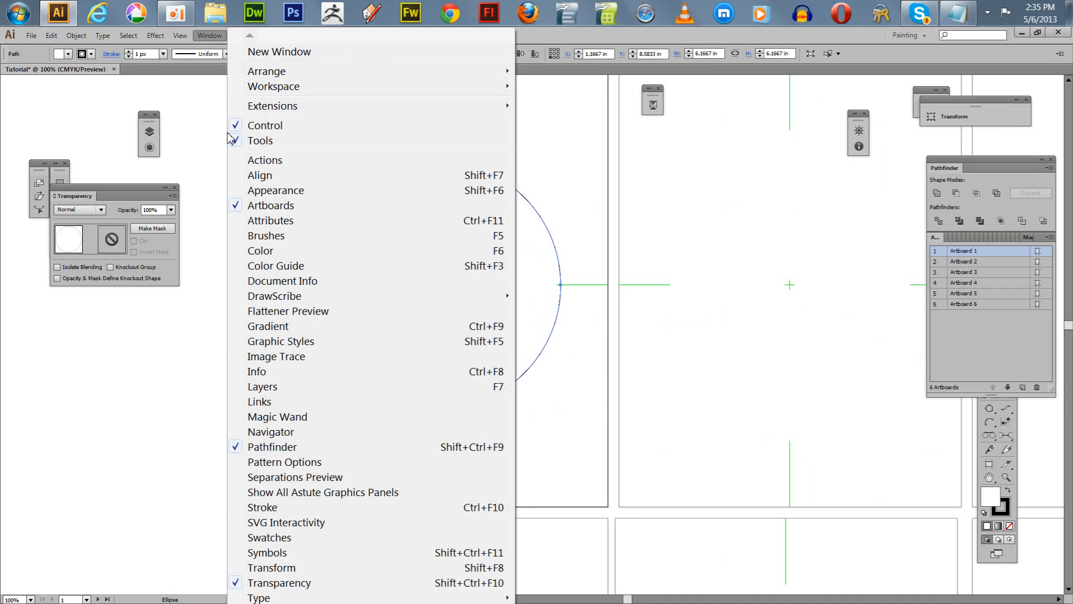
pyautogui.click(273, 539)
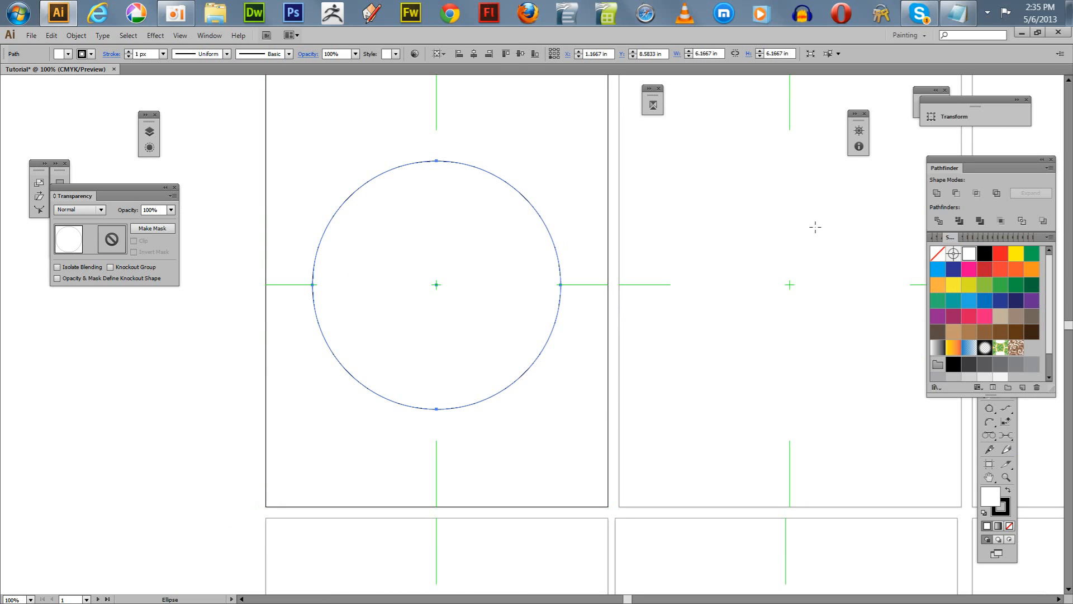
pyautogui.click(1000, 254)
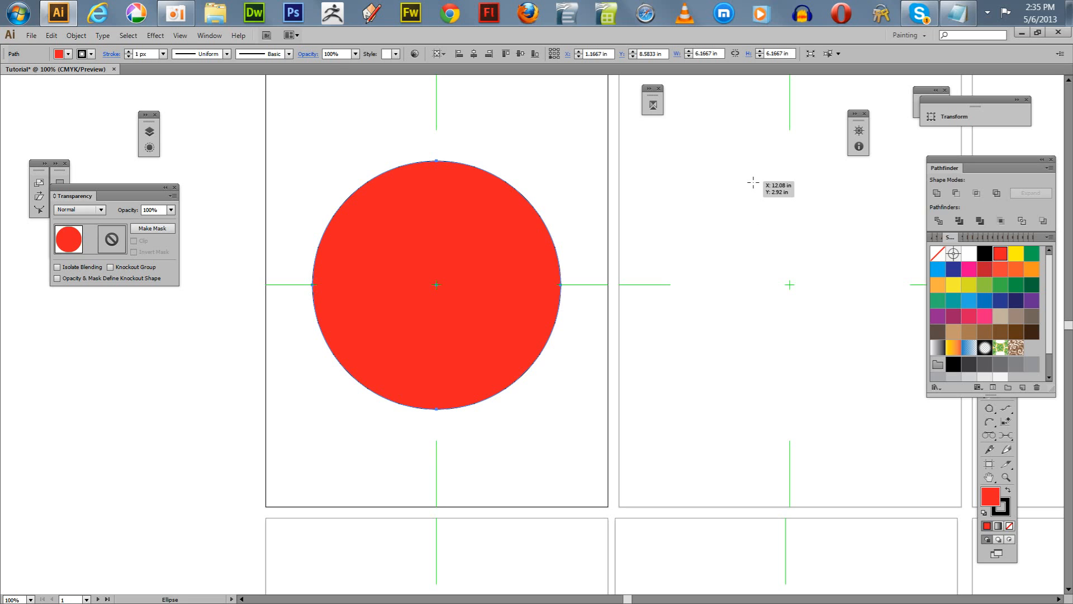
# Step: Duplicate Artboard 1 with its red circle over Artboard 2, keeping the option to move or copy artwork with the artboard on
pyautogui.hotkey('shift', 'o')
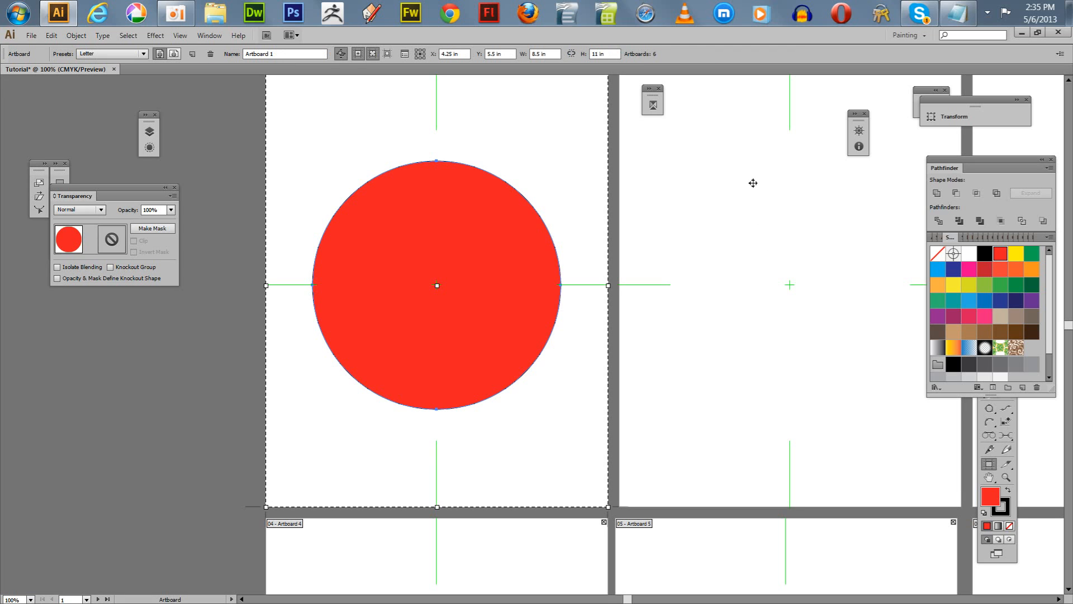
pyautogui.click(340, 57)
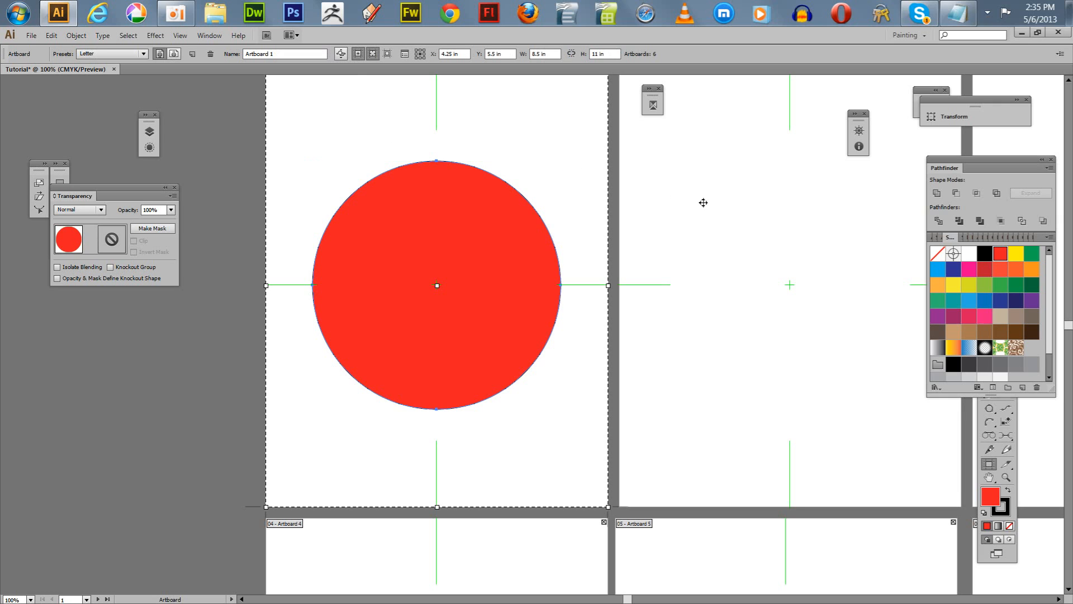
pyautogui.click(340, 54)
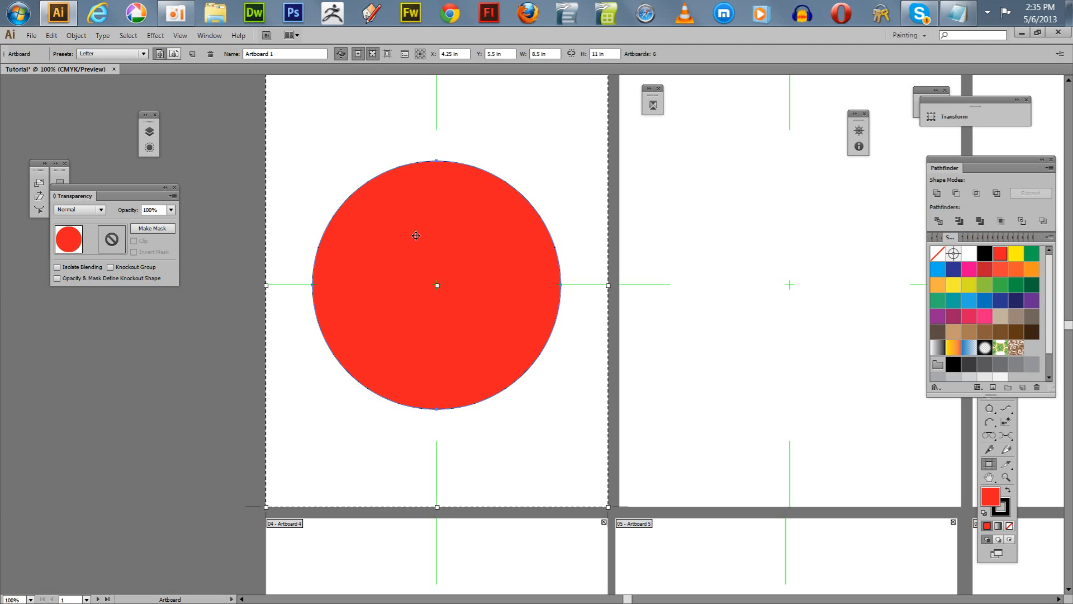
pyautogui.moveTo(414, 230); pyautogui.dragTo(765, 233)
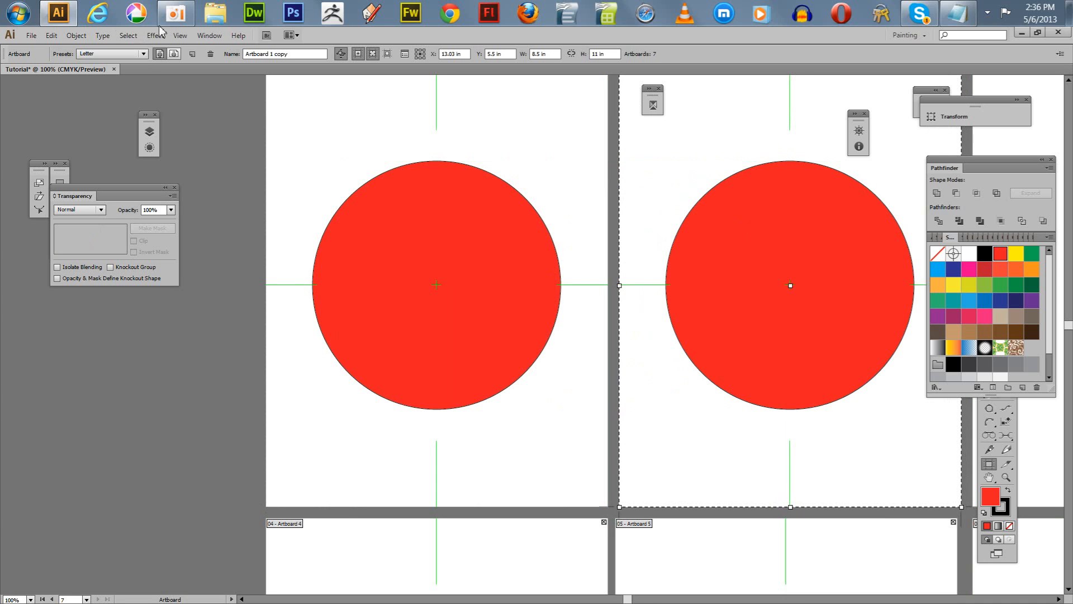
# Step: Display the list of artboards, and undo the duplication of Artboard 1 after leaving artboard editing
pyautogui.click(209, 35)
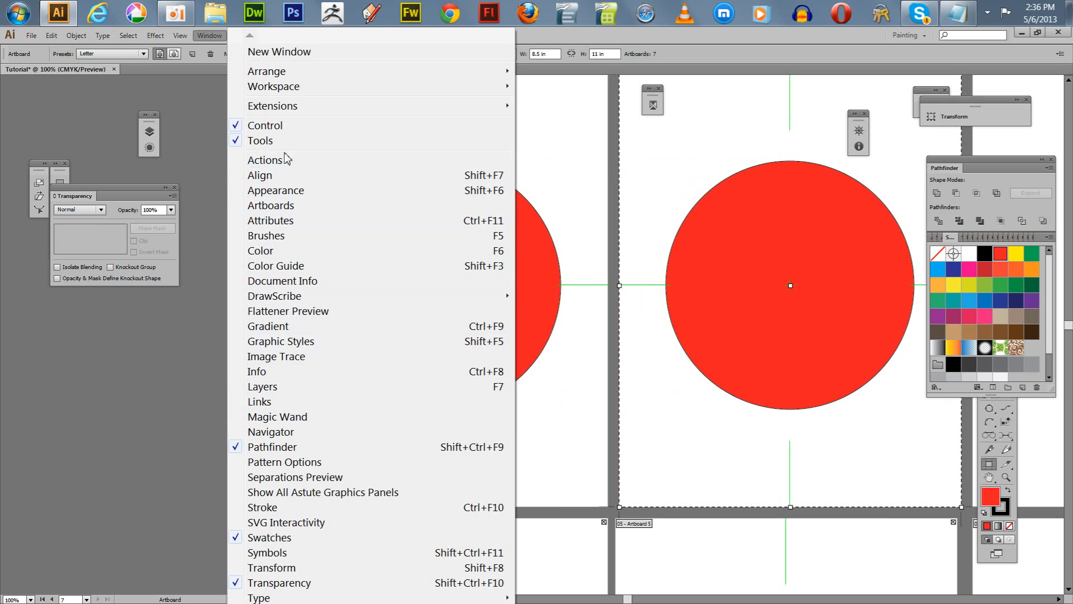
pyautogui.click(263, 205)
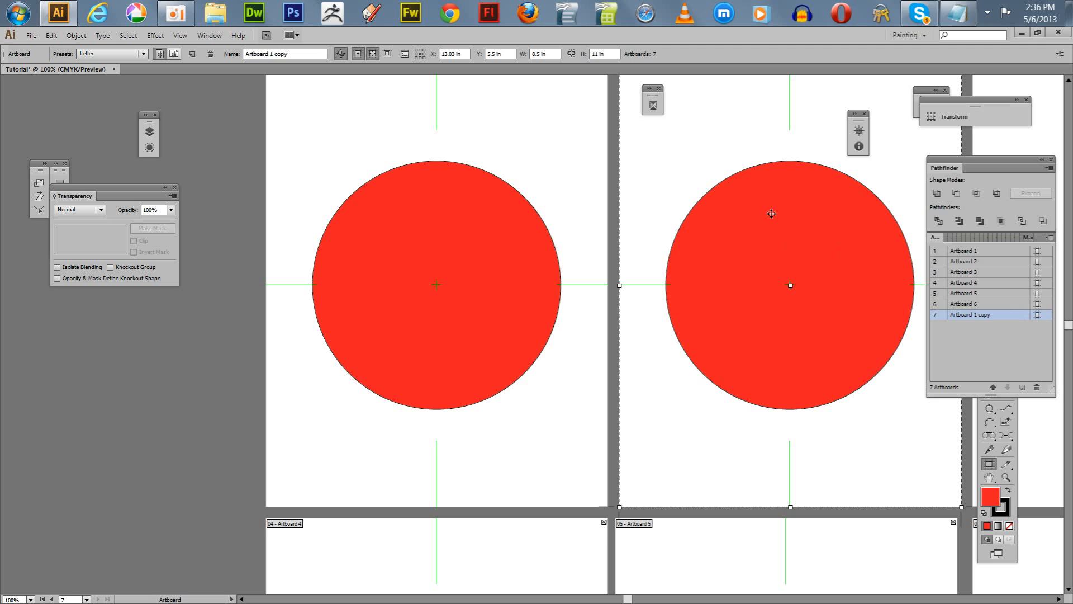
pyautogui.press('v')
pyautogui.hotkey('shift', 'o')
pyautogui.press('Escape')
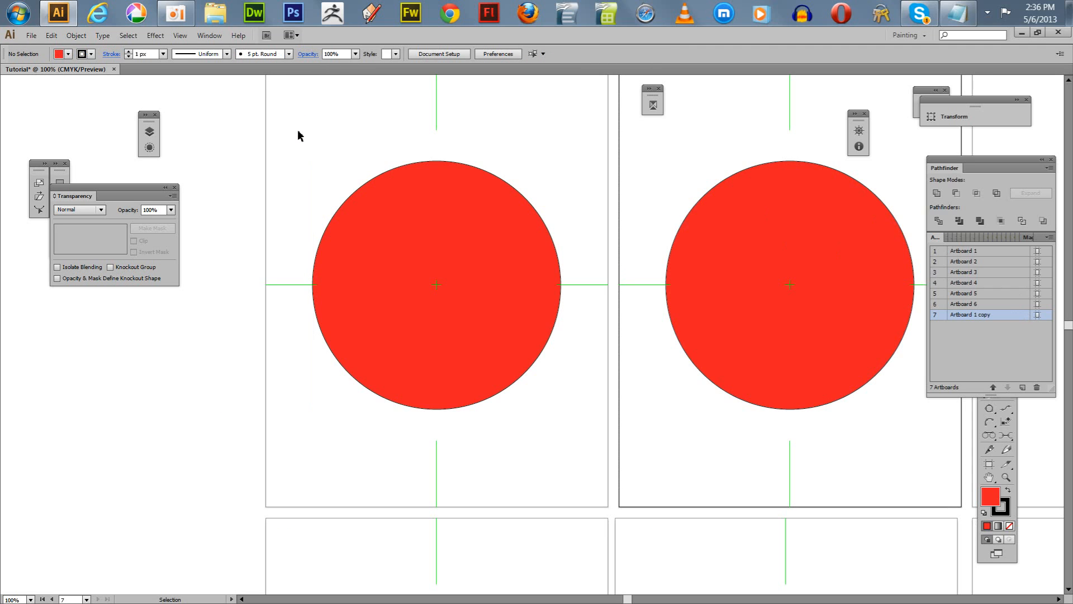
pyautogui.hotkey('ctrl', 'z')
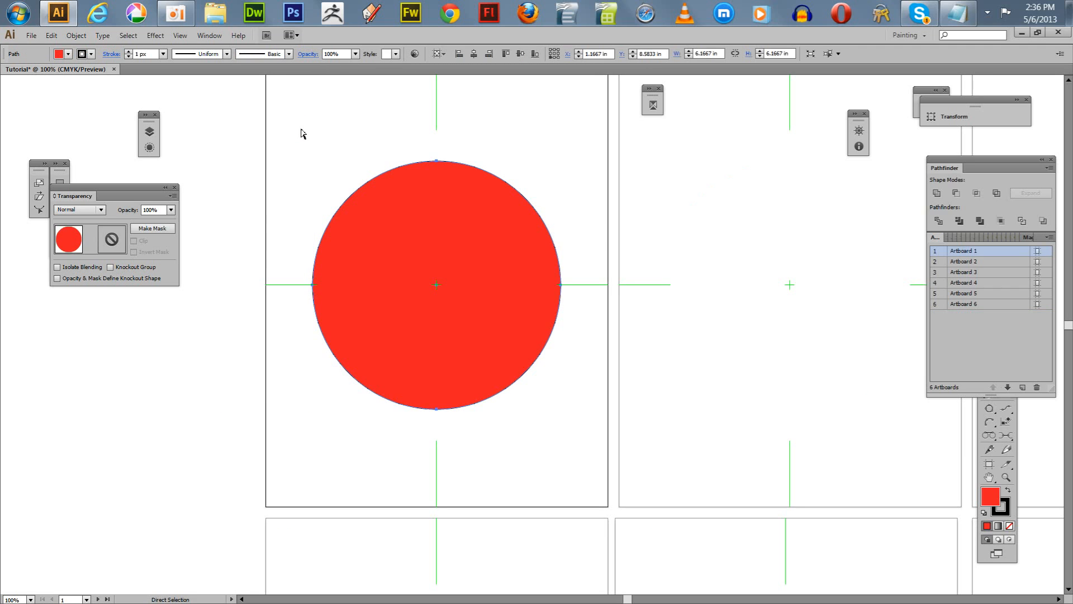
# Step: Draw a circle about 6.75 in in diameter outward from the center mark of Artboard 2
pyautogui.moveTo(240, 215); pyautogui.dragTo(132, 192)
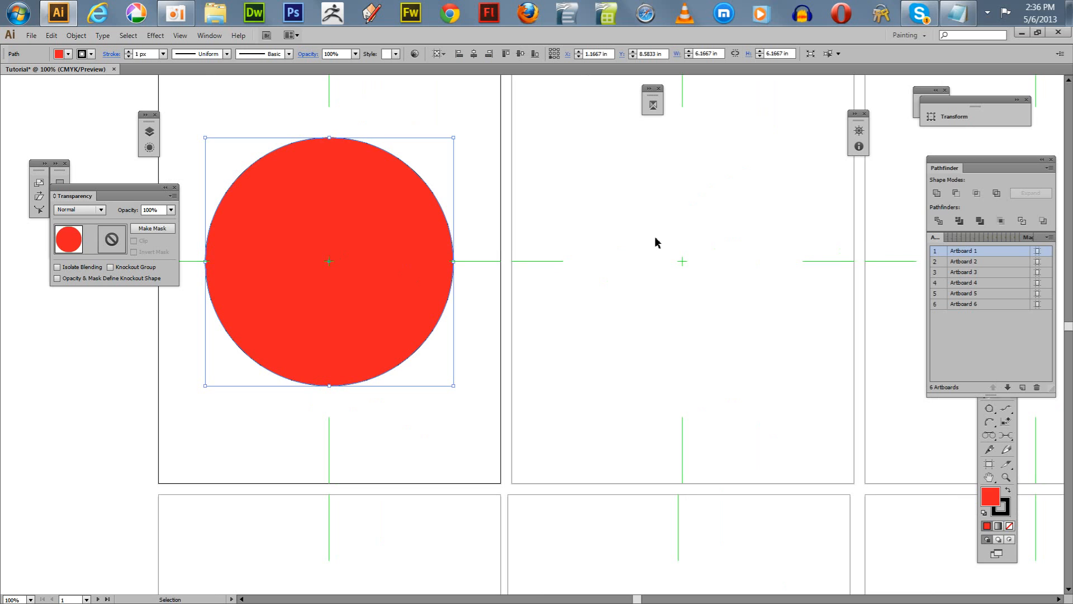
pyautogui.click(637, 228)
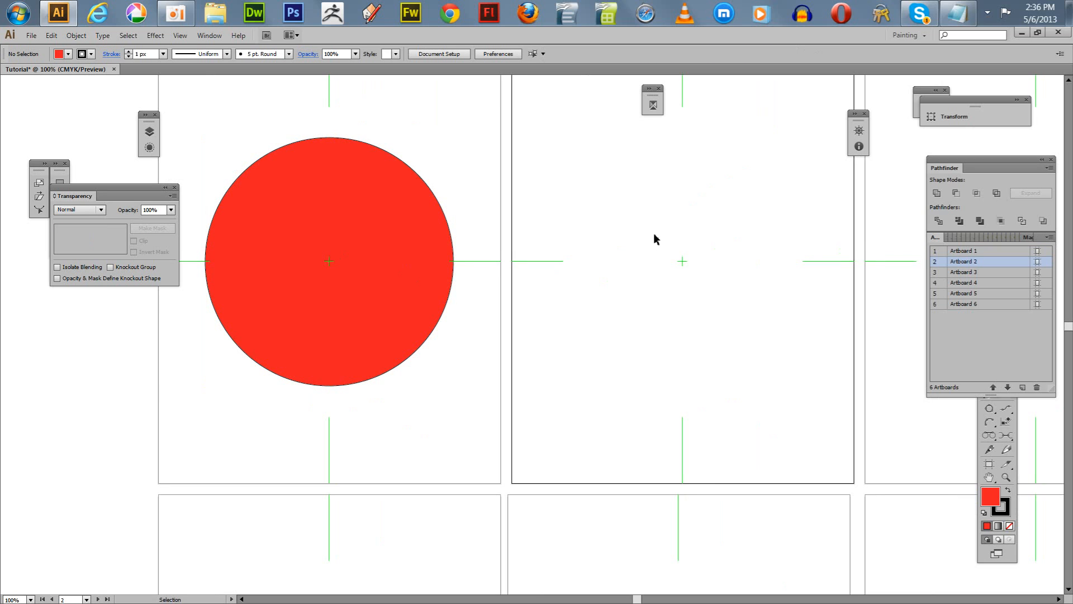
pyautogui.press('l')
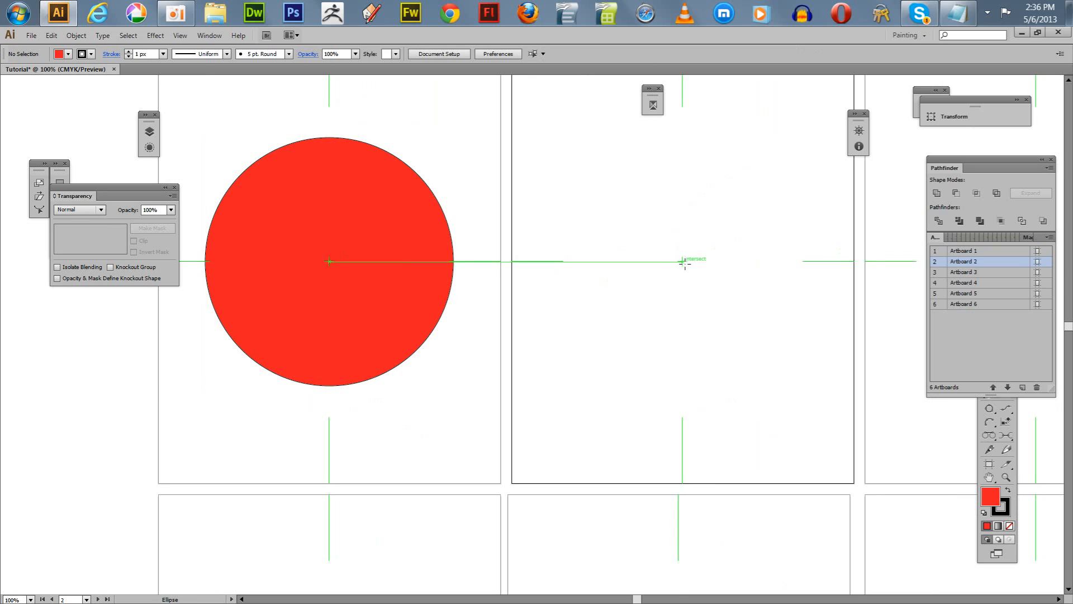
pyautogui.moveTo(682, 260); pyautogui.dragTo(799, 397)
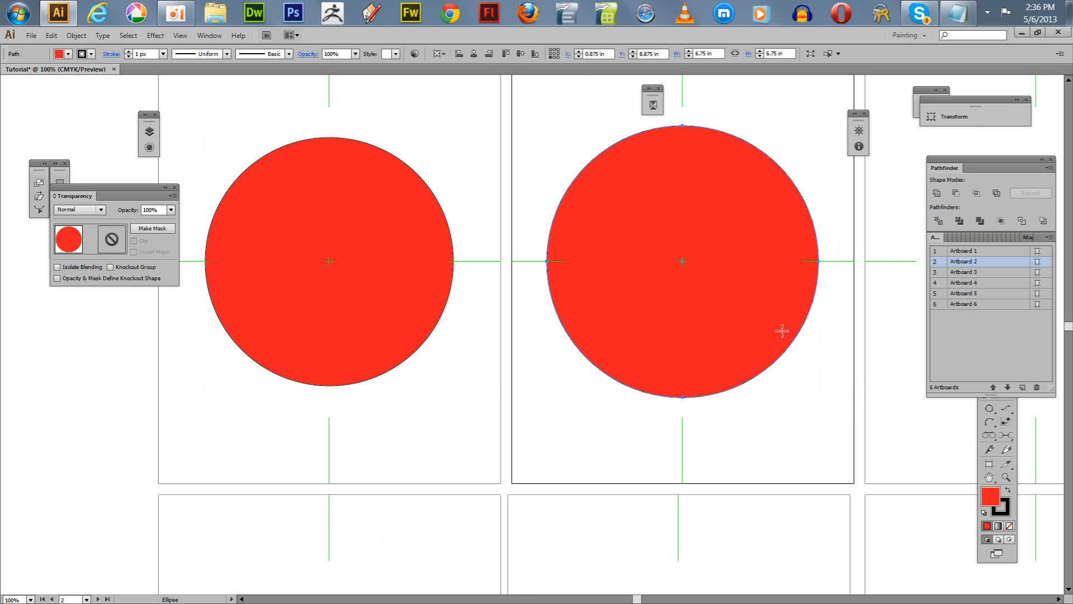
# Step: Display the color swatches and fill the circle on Artboard 2 with green
pyautogui.moveTo(975, 165); pyautogui.dragTo(948, 206)
pyautogui.click(208, 36)
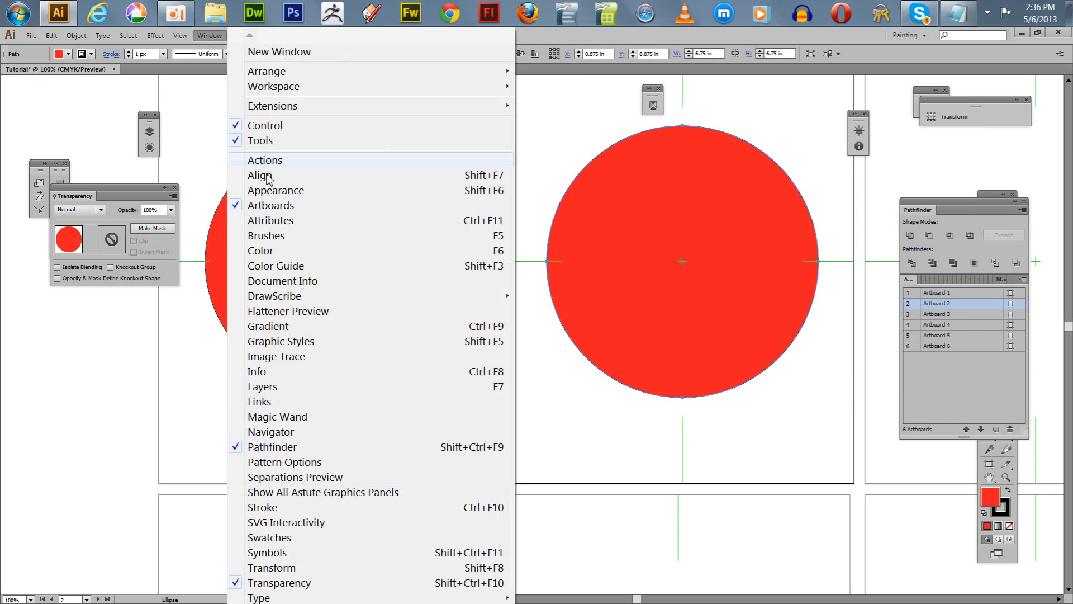
pyautogui.click(294, 538)
pyautogui.click(1004, 297)
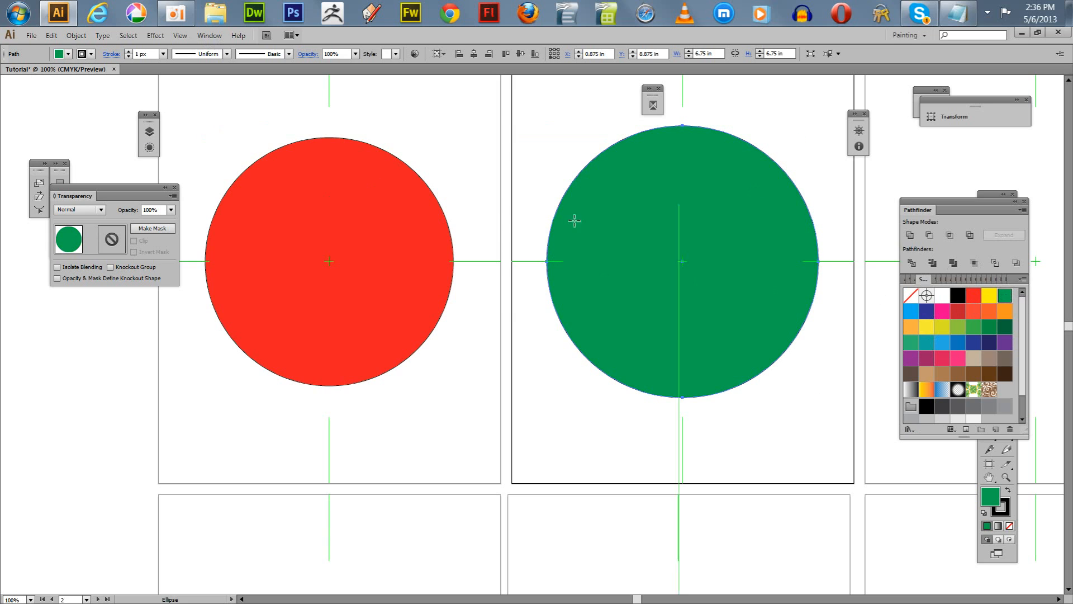
pyautogui.moveTo(101, 147); pyautogui.dragTo(102, 148)
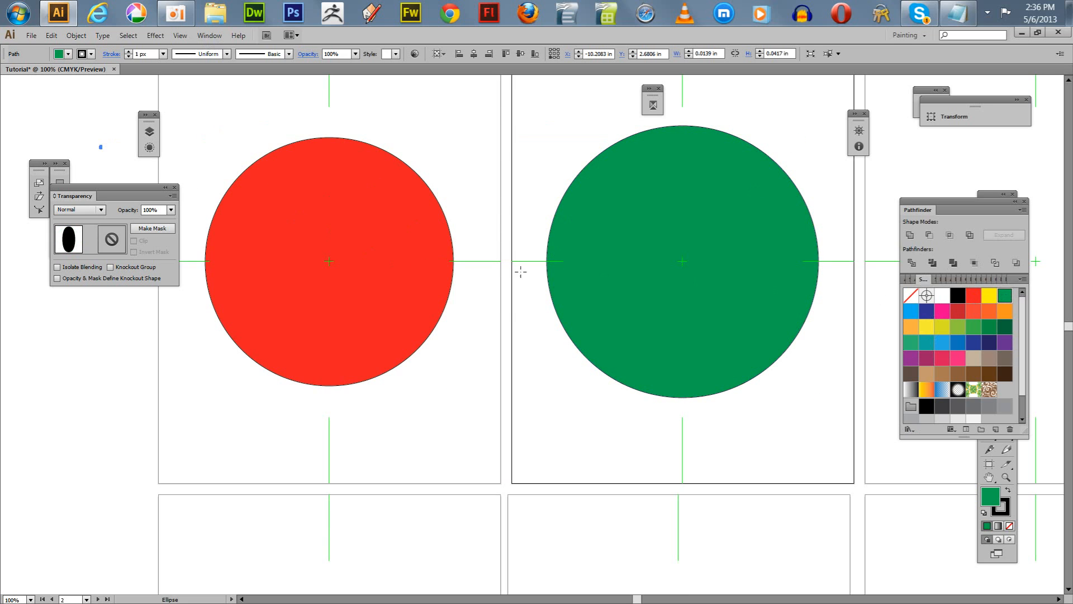
# Step: Deselect the artwork and make the empty Artboard 3 active
pyautogui.hotkey('ctrl', '-')
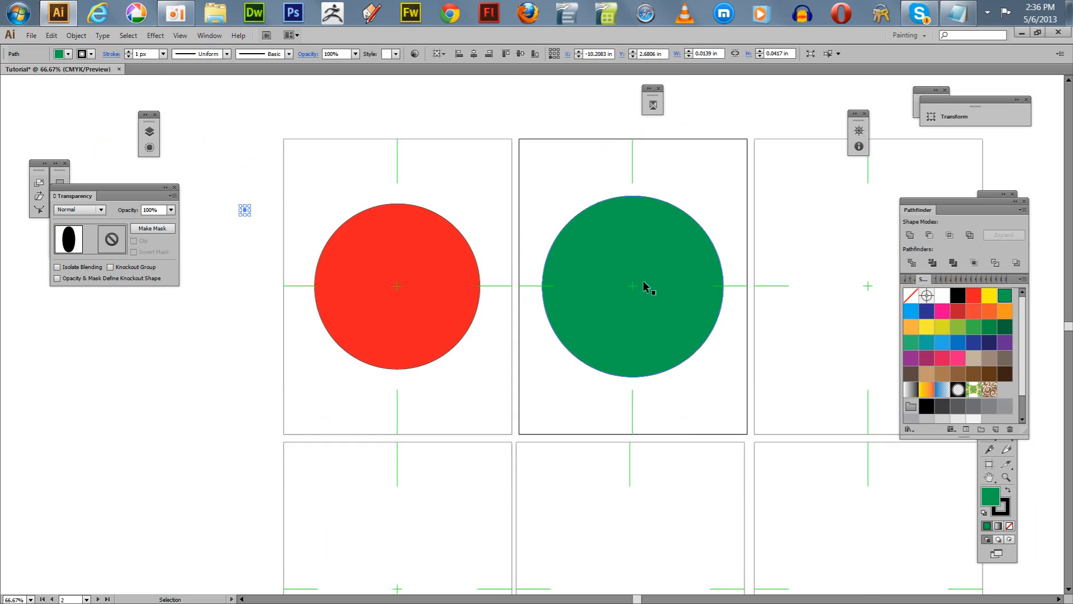
pyautogui.hotkey('ctrl', '-')
pyautogui.press('space')
pyautogui.moveTo(573, 157); pyautogui.dragTo(411, 149)
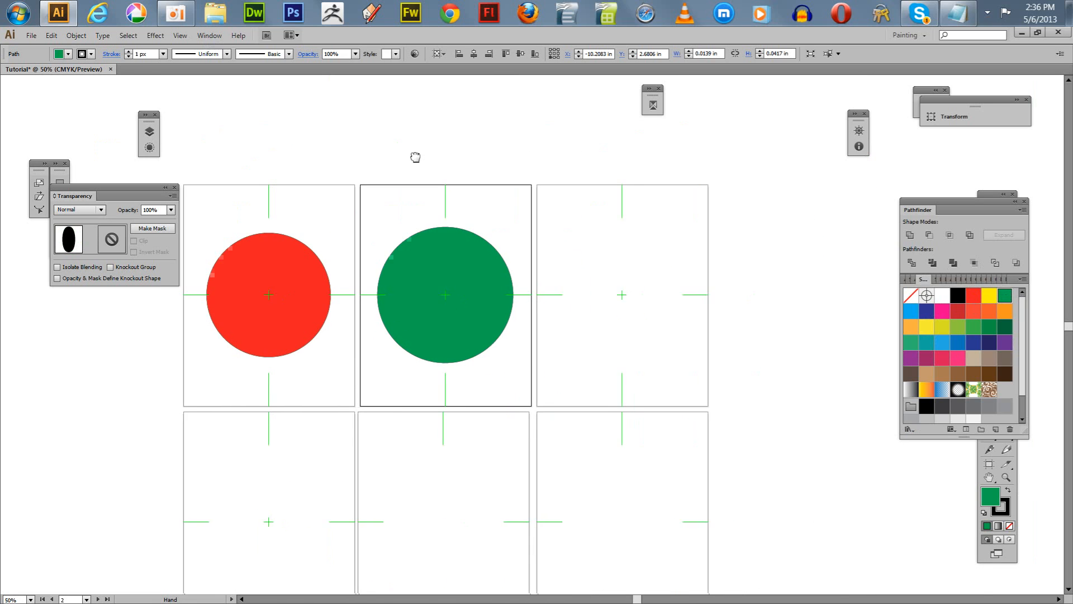
pyautogui.press('v')
pyautogui.click(593, 252)
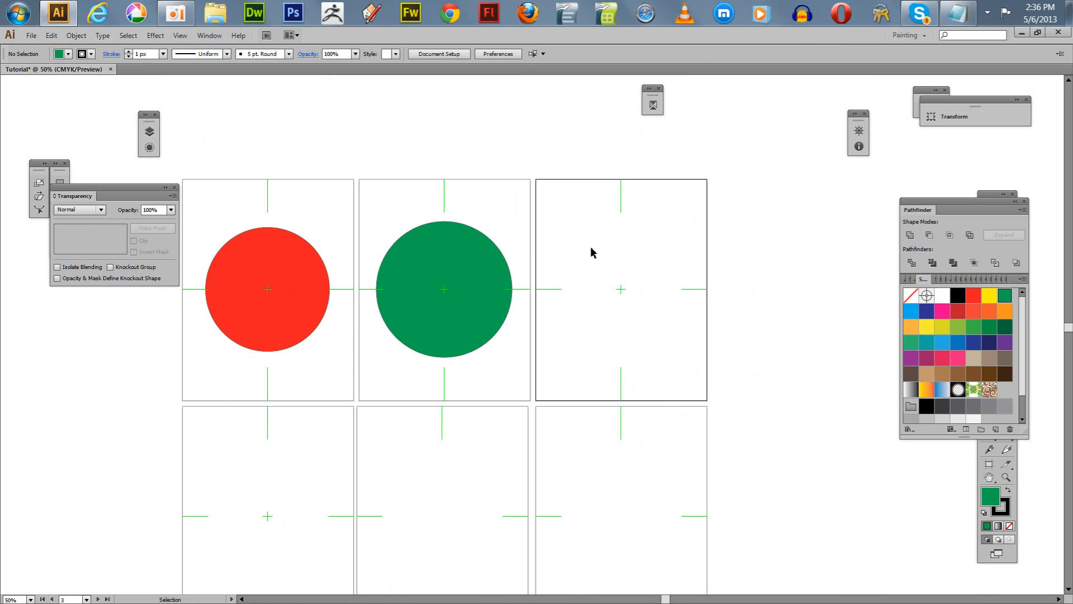
# Step: Separate Pathfinder from the swatches group, moving both clear of the toolbox, and display the list of artboards
pyautogui.moveTo(922, 210); pyautogui.dragTo(804, 289)
pyautogui.moveTo(920, 208); pyautogui.dragTo(879, 229)
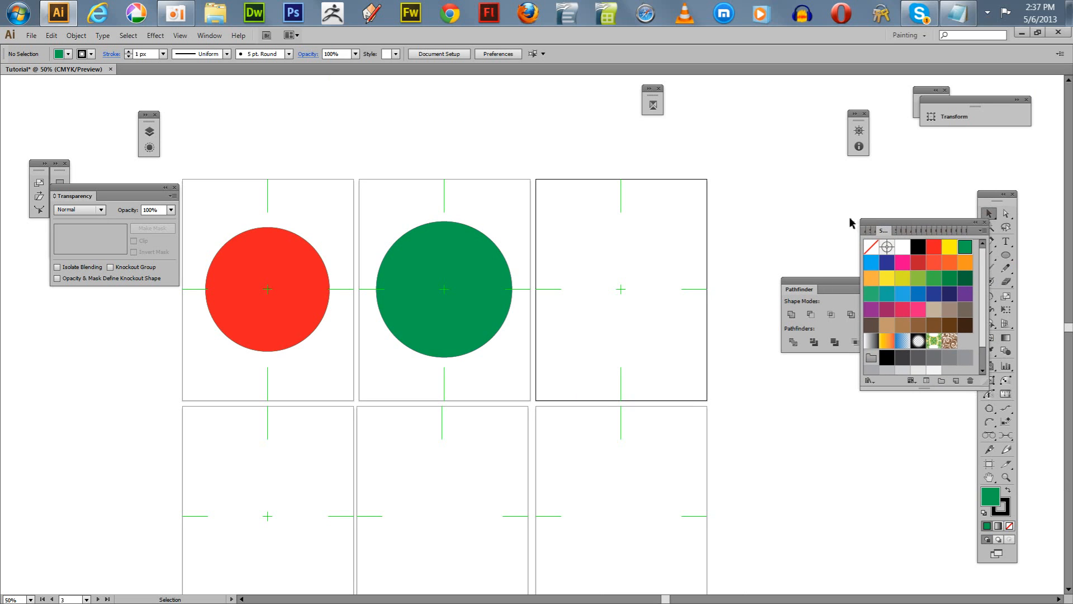
pyautogui.click(210, 36)
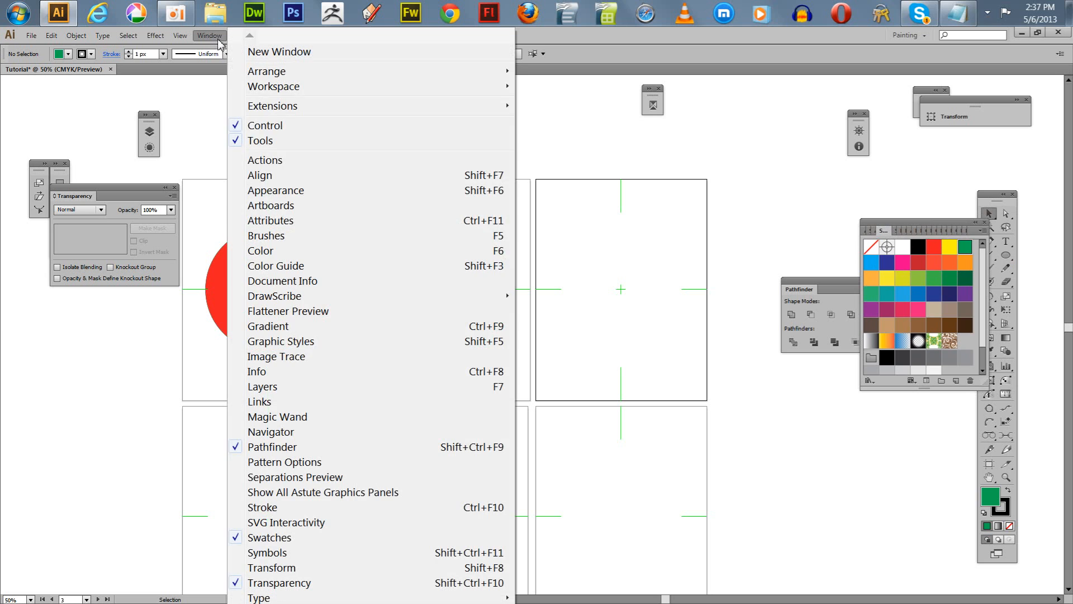
pyautogui.click(270, 205)
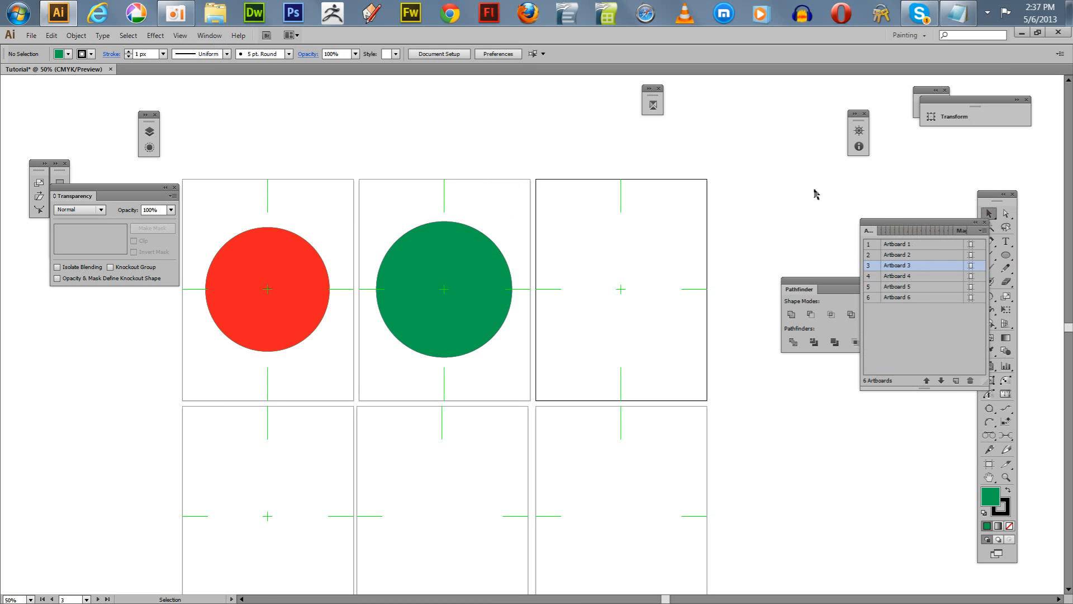
# Step: Create a 3-sided polygon at the center of Artboard 3 and enlarge it about its center to about 5.81 by 5.04 in
pyautogui.moveTo(1006, 255); pyautogui.dragTo(950, 295)
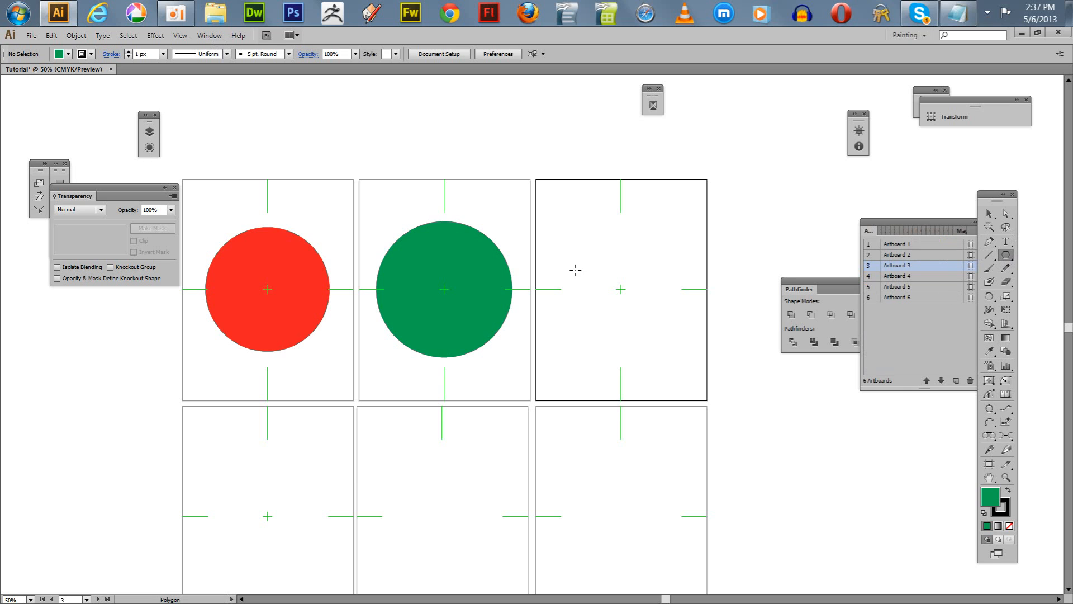
pyautogui.click(621, 290)
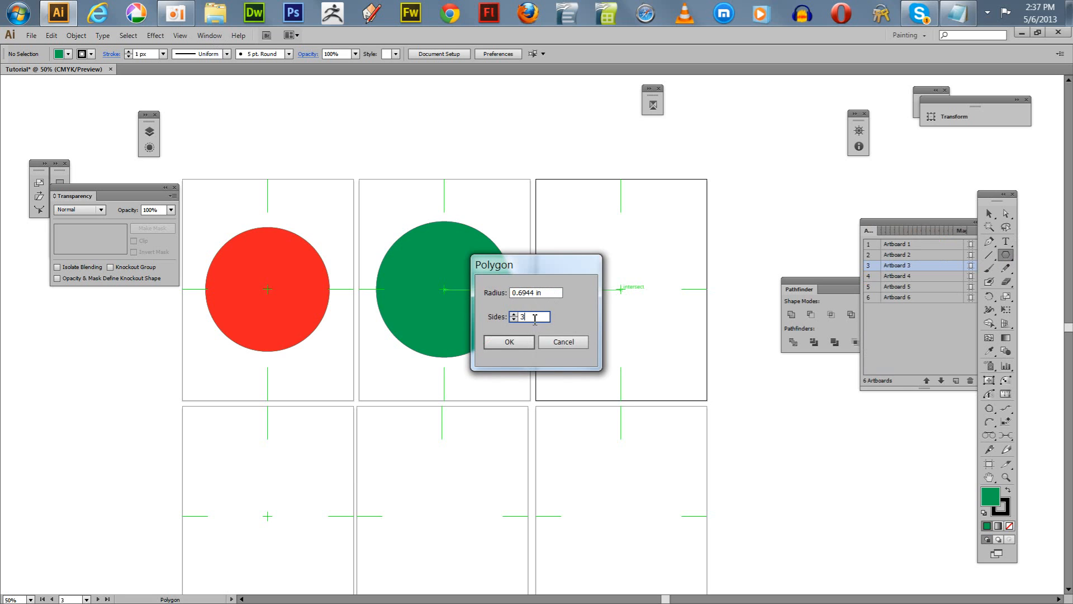
pyautogui.write('3')
pyautogui.click(507, 342)
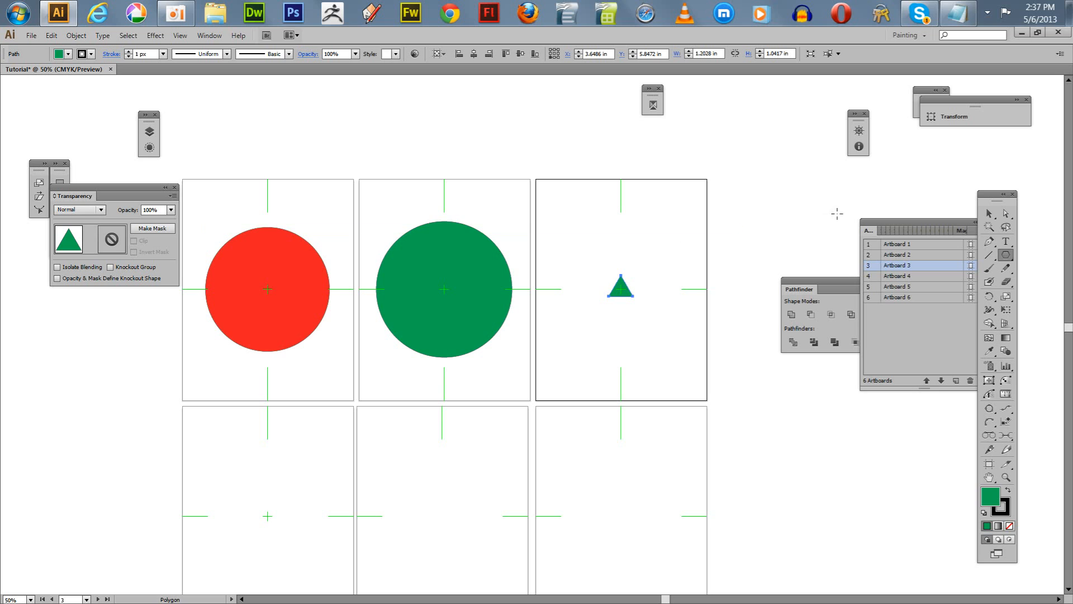
pyautogui.click(987, 214)
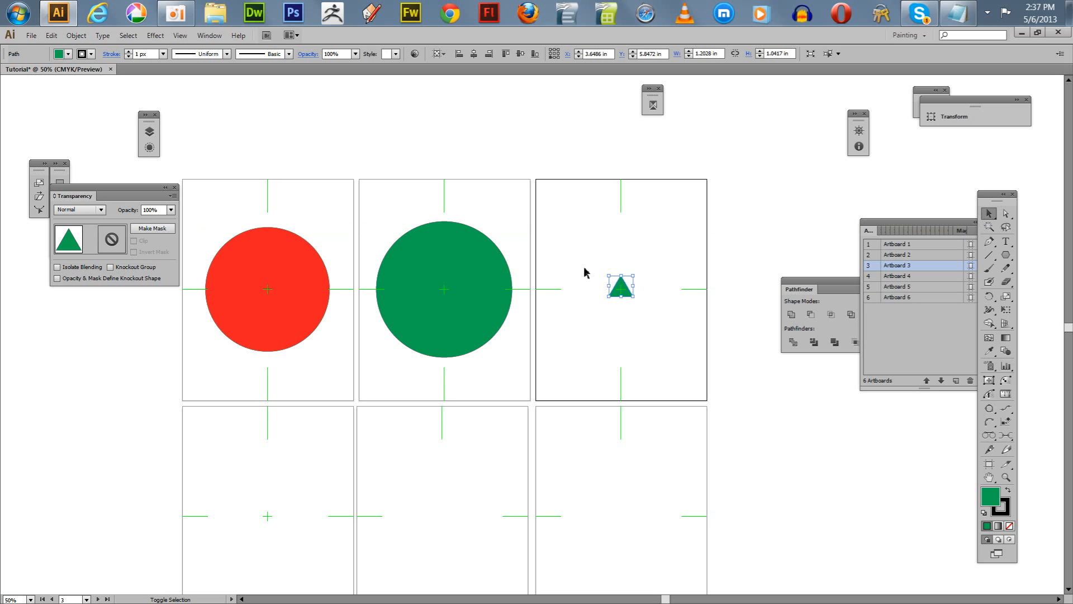
pyautogui.moveTo(608, 276); pyautogui.dragTo(559, 215)
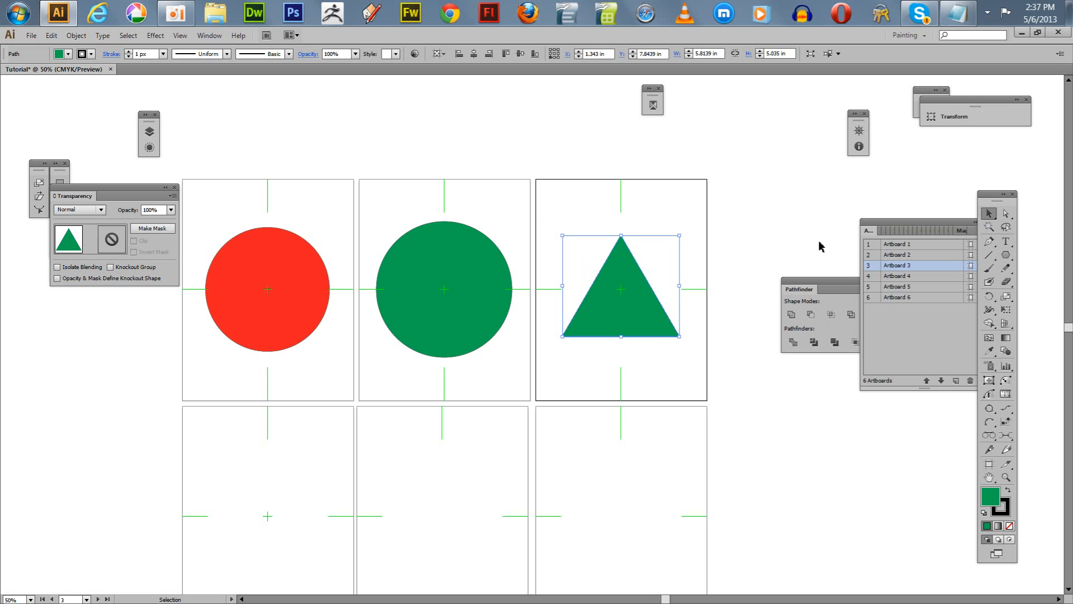
# Step: Display the color swatches as a separate floating palette and fill the triangle on Artboard 3 with yellow
pyautogui.click(209, 35)
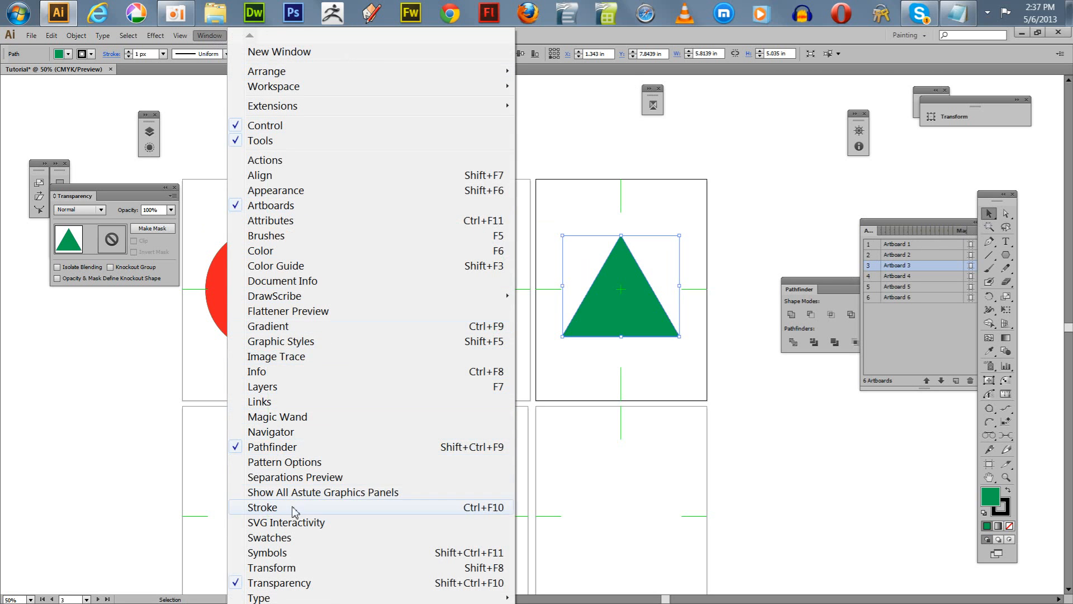
pyautogui.click(270, 537)
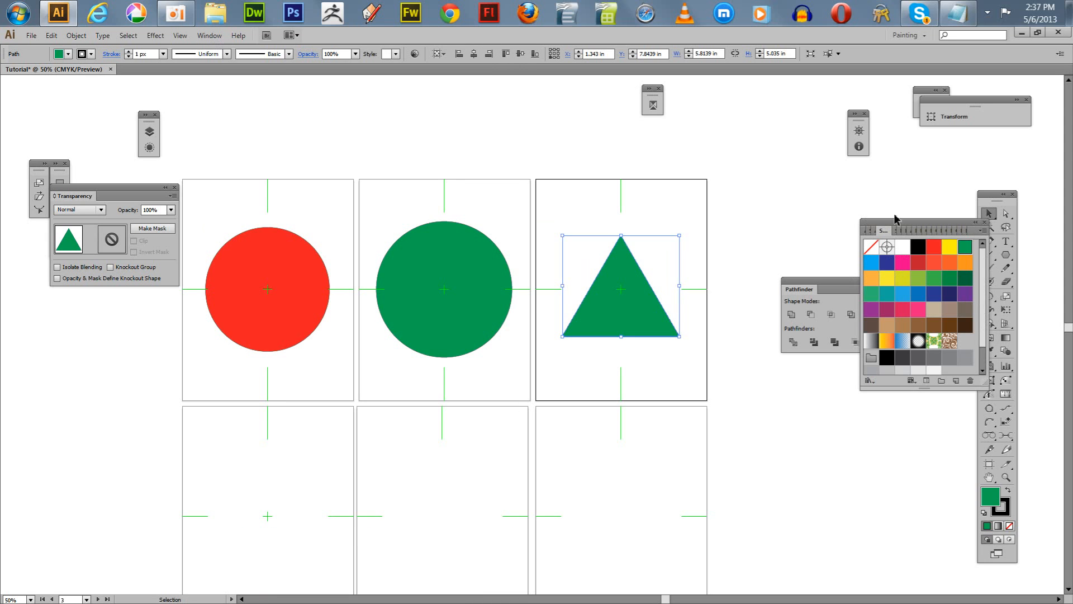
pyautogui.moveTo(869, 222); pyautogui.dragTo(744, 111)
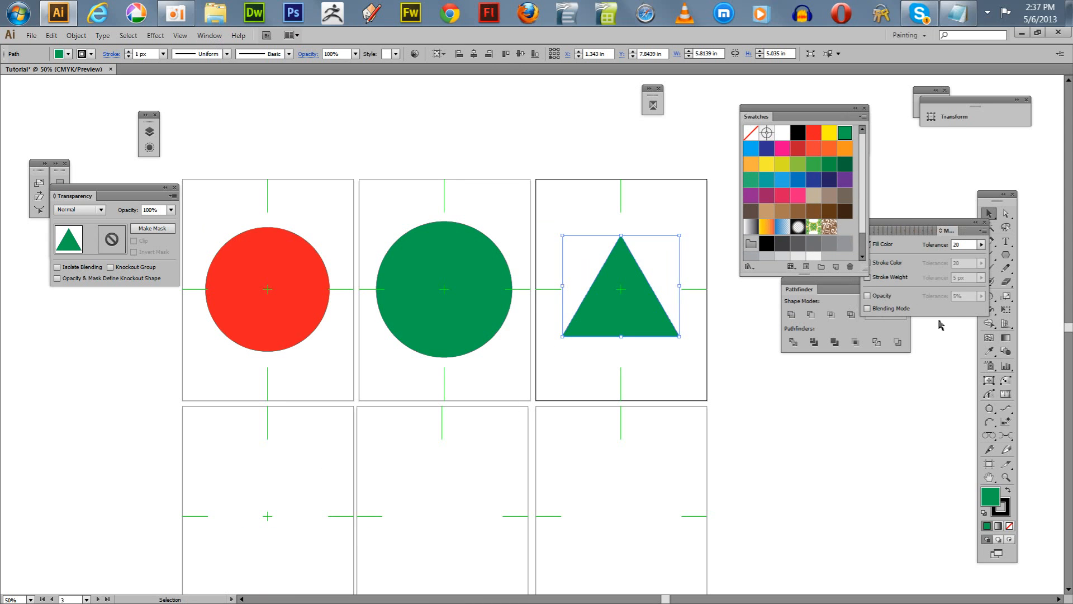
pyautogui.click(928, 230)
pyautogui.moveTo(927, 230); pyautogui.dragTo(1009, 289)
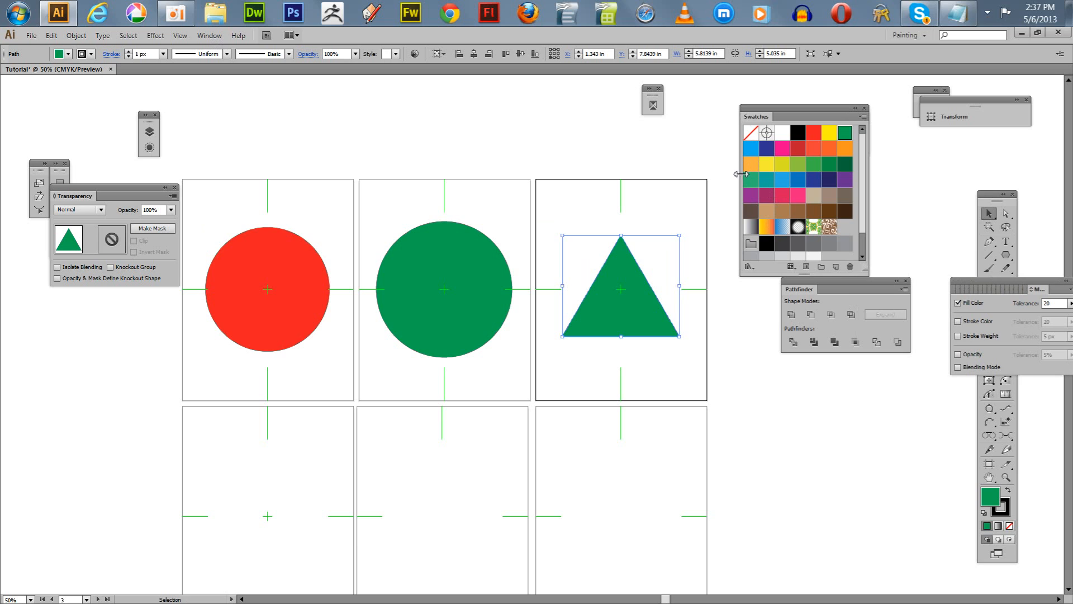
pyautogui.click(767, 164)
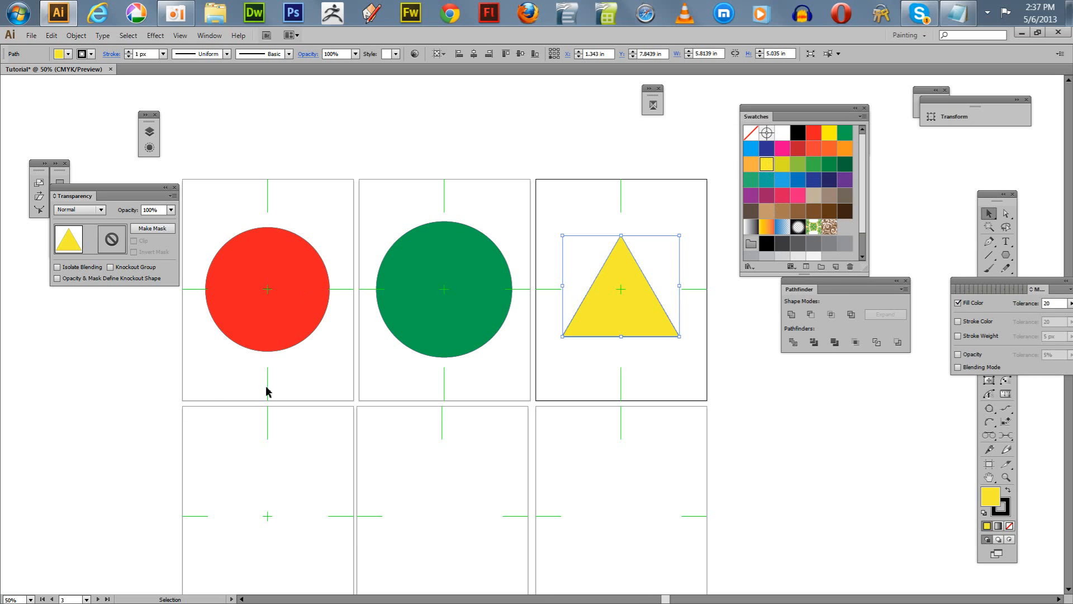
# Step: Draw a triangle about 6.22 by 5.39 in outward from the center mark of Artboard 4 and fill it with light blue
pyautogui.click(256, 477)
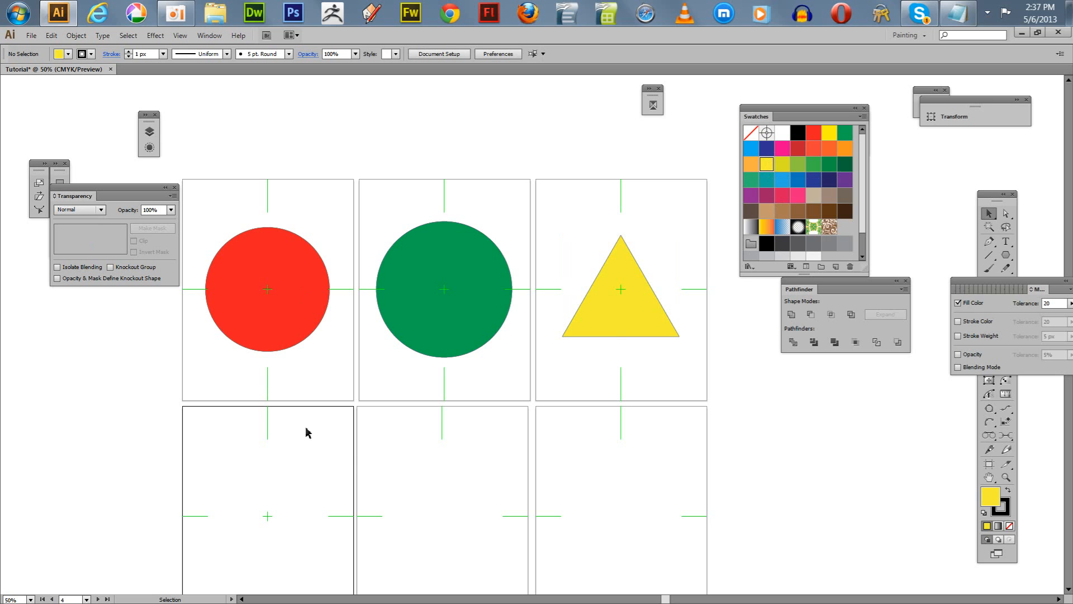
pyautogui.moveTo(111, 446); pyautogui.dragTo(168, 324)
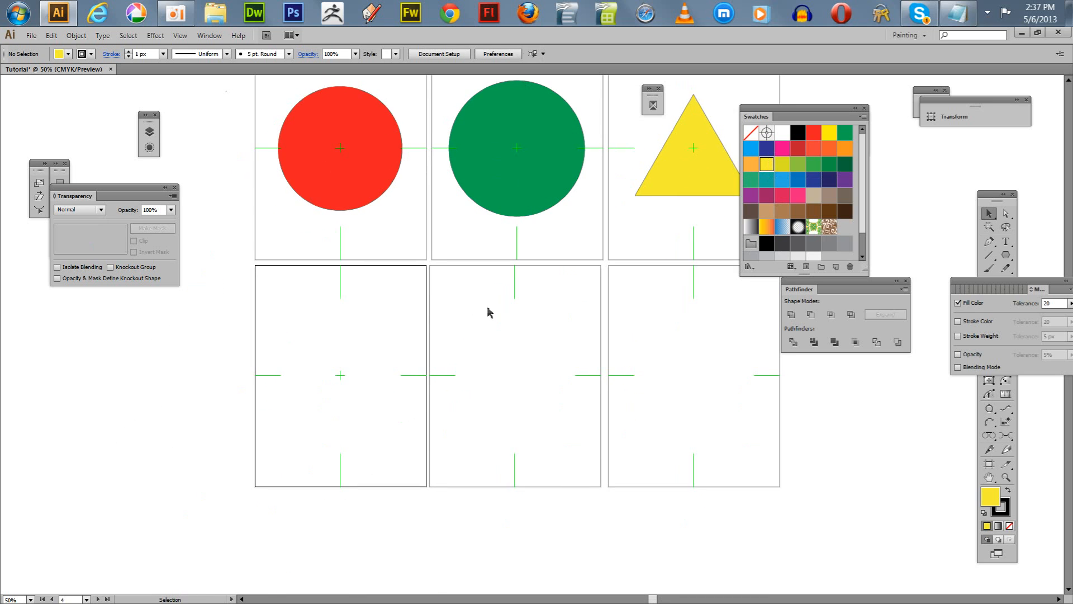
pyautogui.click(1006, 254)
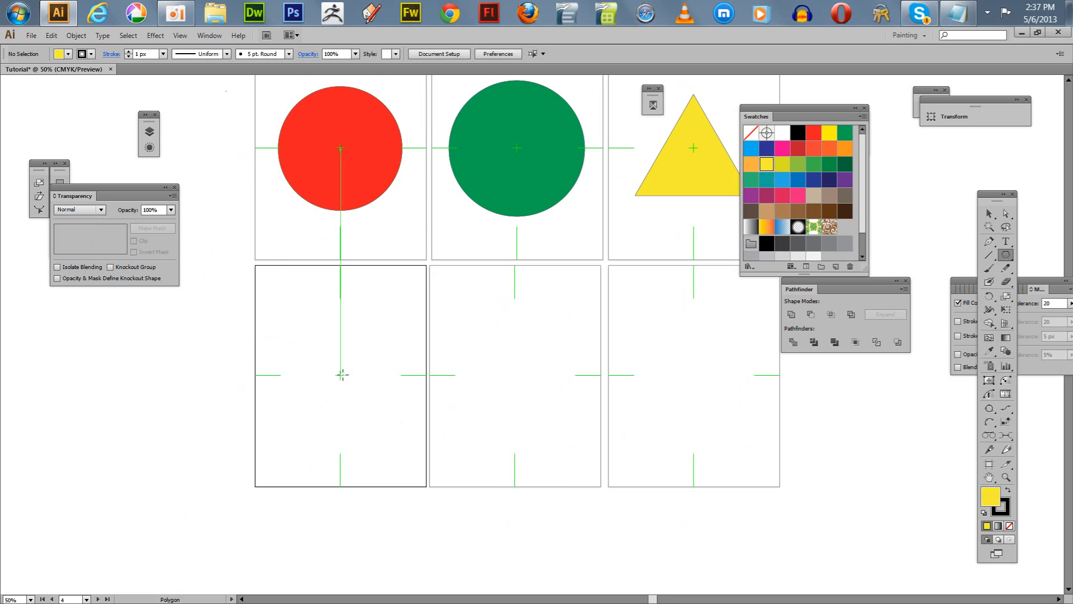
pyautogui.moveTo(342, 374); pyautogui.dragTo(398, 424)
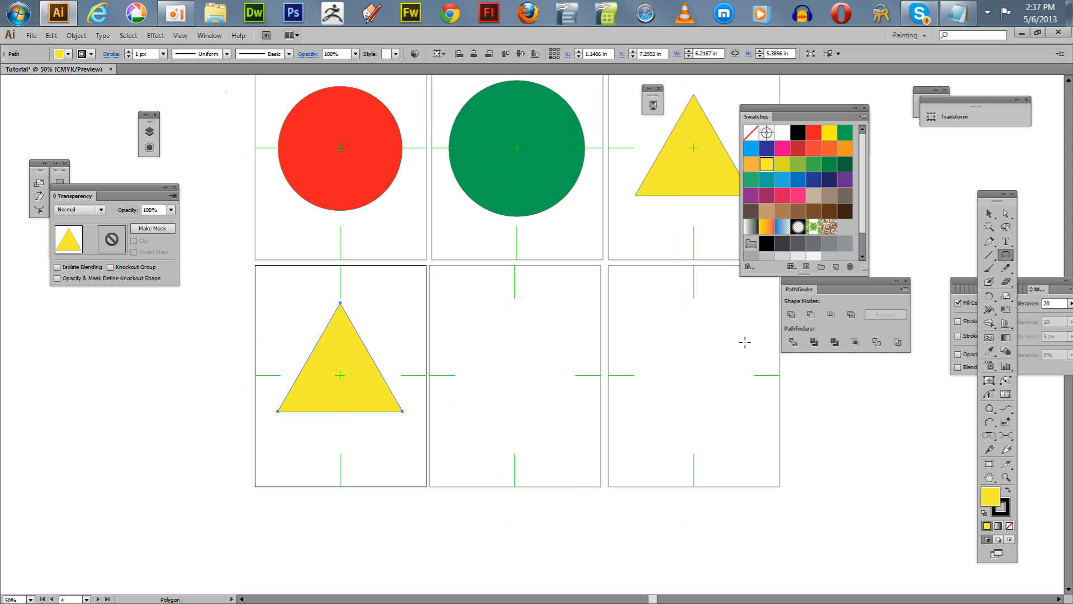
pyautogui.click(782, 179)
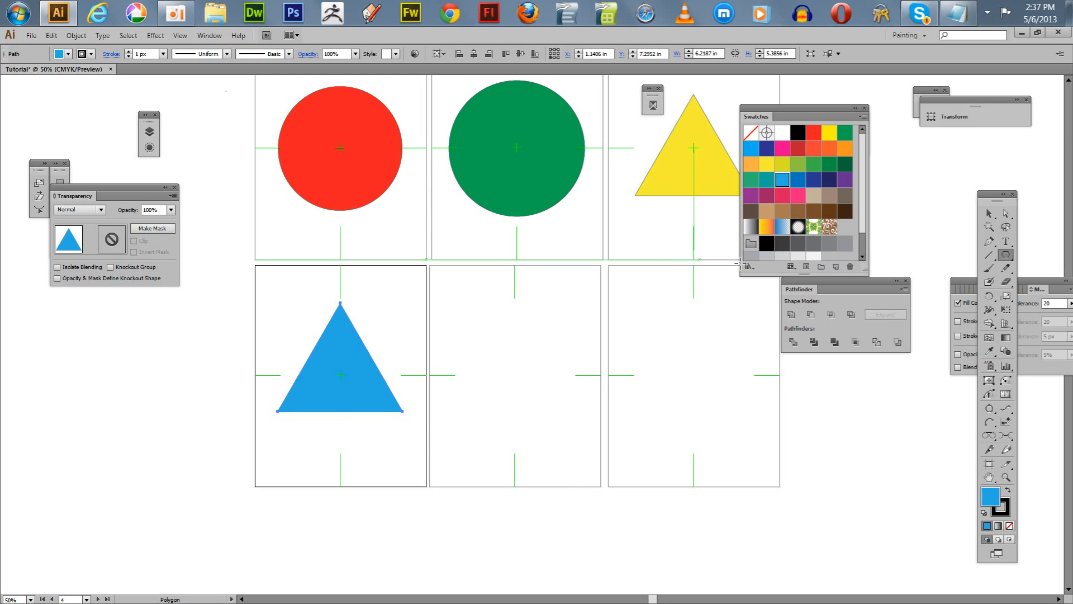
# Step: Draw a square about 4.97 in on each side outward from the center of Artboard 5
pyautogui.click(988, 216)
pyautogui.click(515, 361)
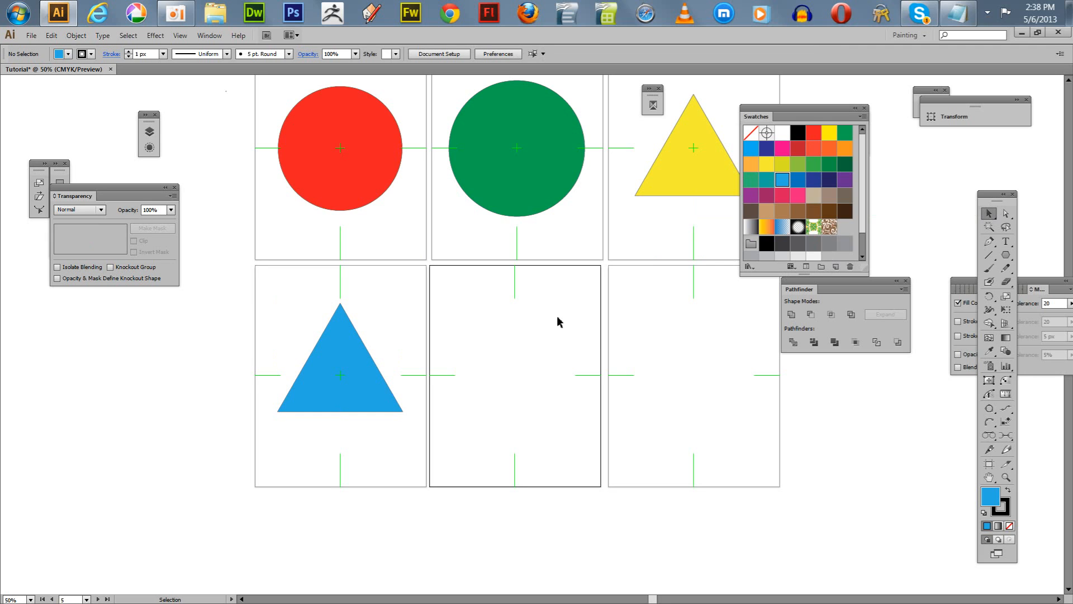
pyautogui.press('m')
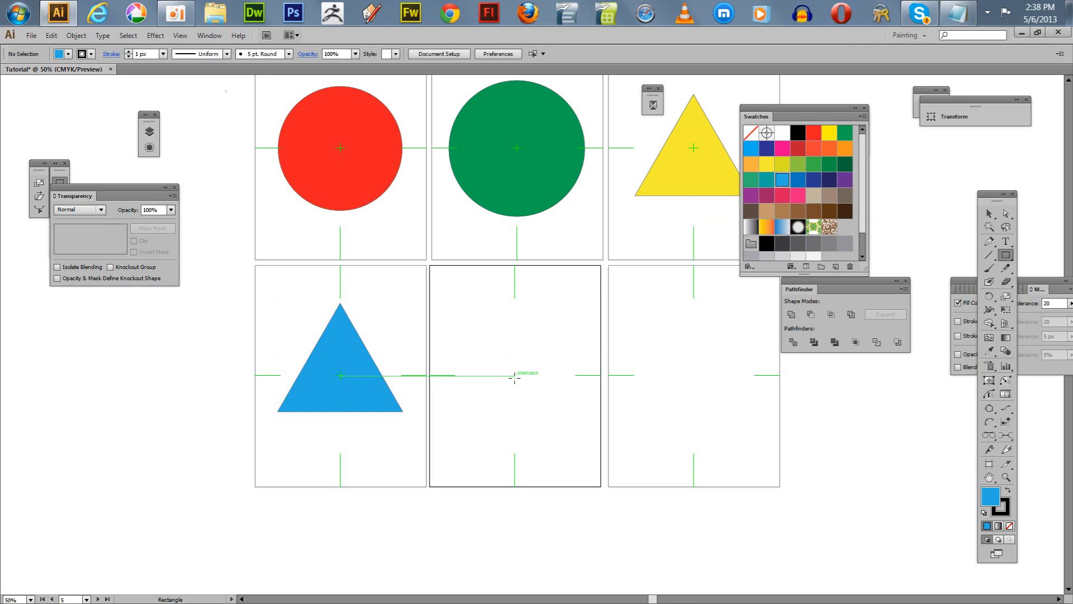
pyautogui.moveTo(515, 376); pyautogui.dragTo(553, 425)
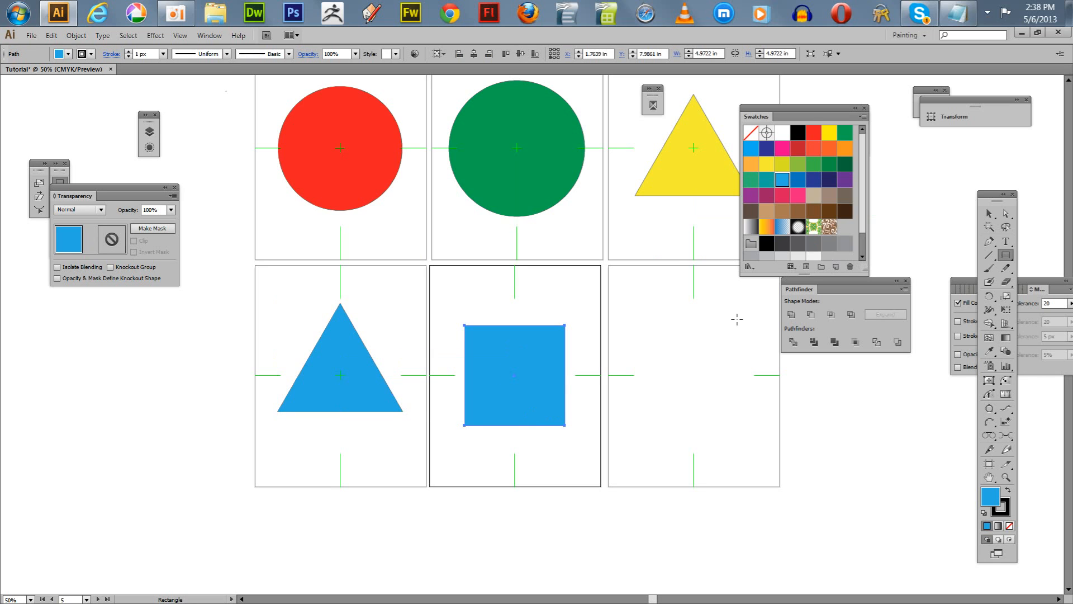
# Step: Fill the square on Artboard 5 with light orange, deselect it and make Artboard 6 active
pyautogui.click(751, 163)
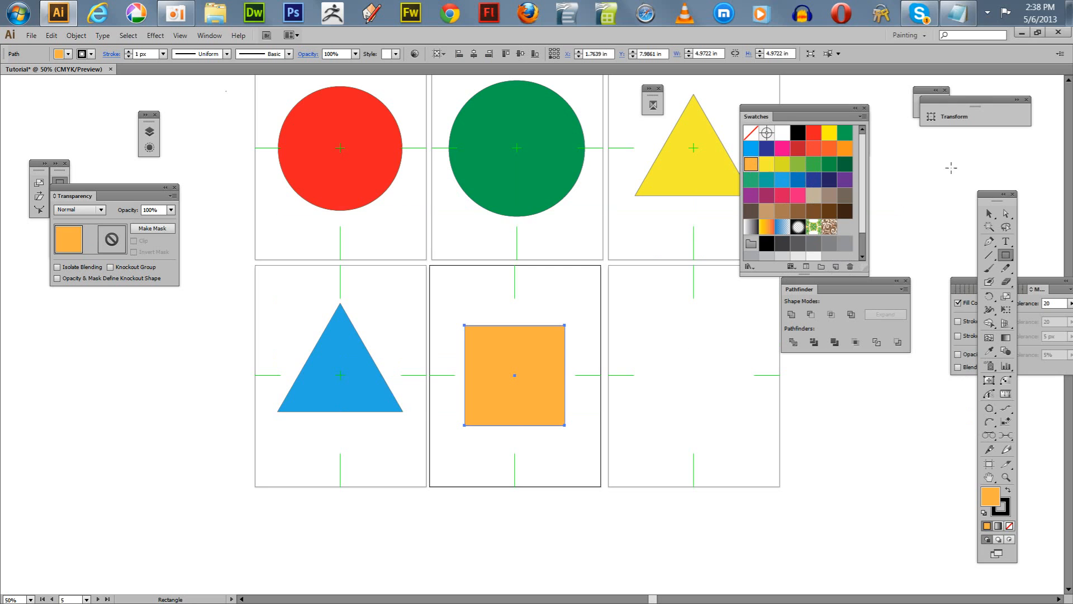
pyautogui.click(989, 213)
pyautogui.click(709, 328)
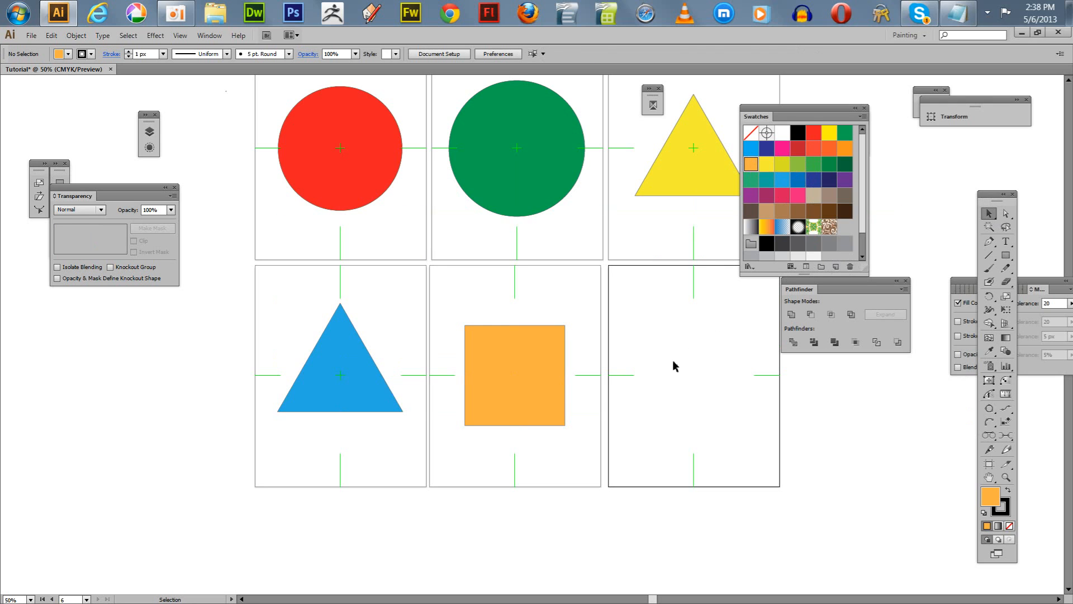
# Step: Draw a square about 5.42 in on each side outward from the center of Artboard 6 and fill it with green
pyautogui.press('m')
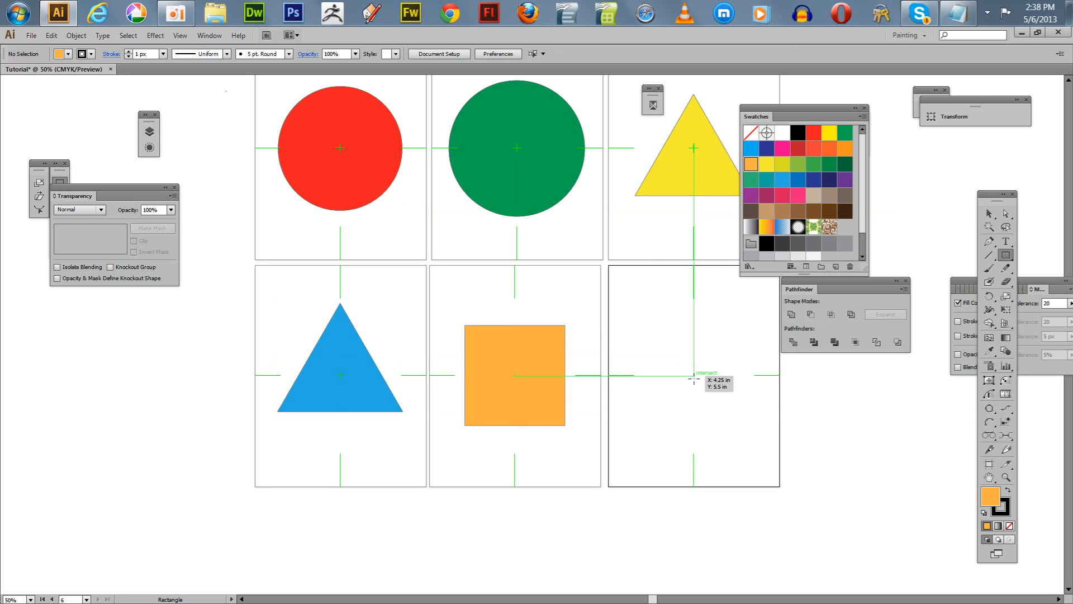
pyautogui.moveTo(693, 375); pyautogui.dragTo(731, 429)
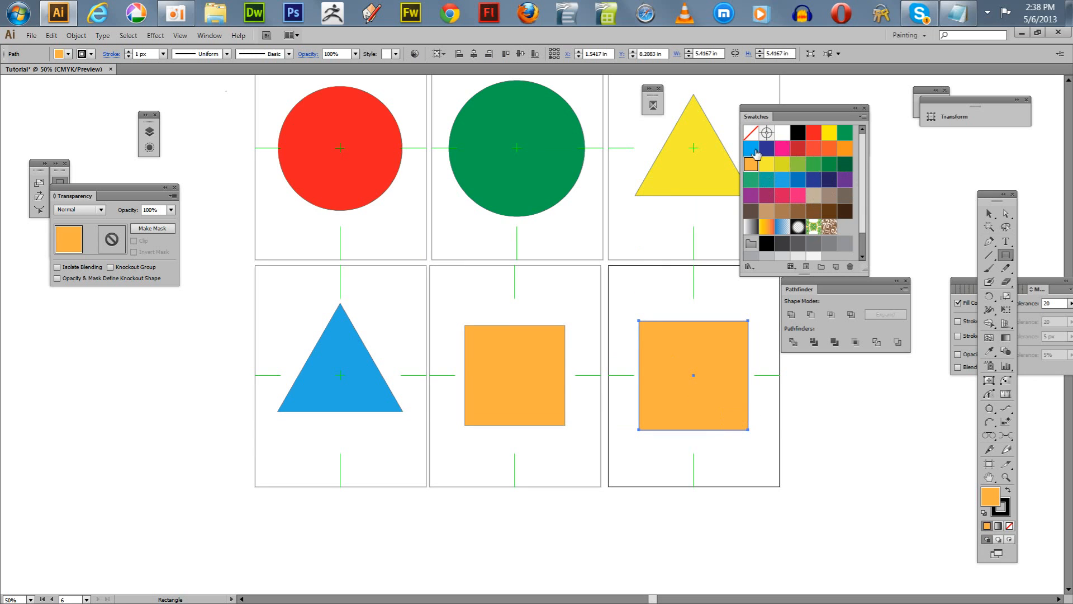
pyautogui.click(845, 132)
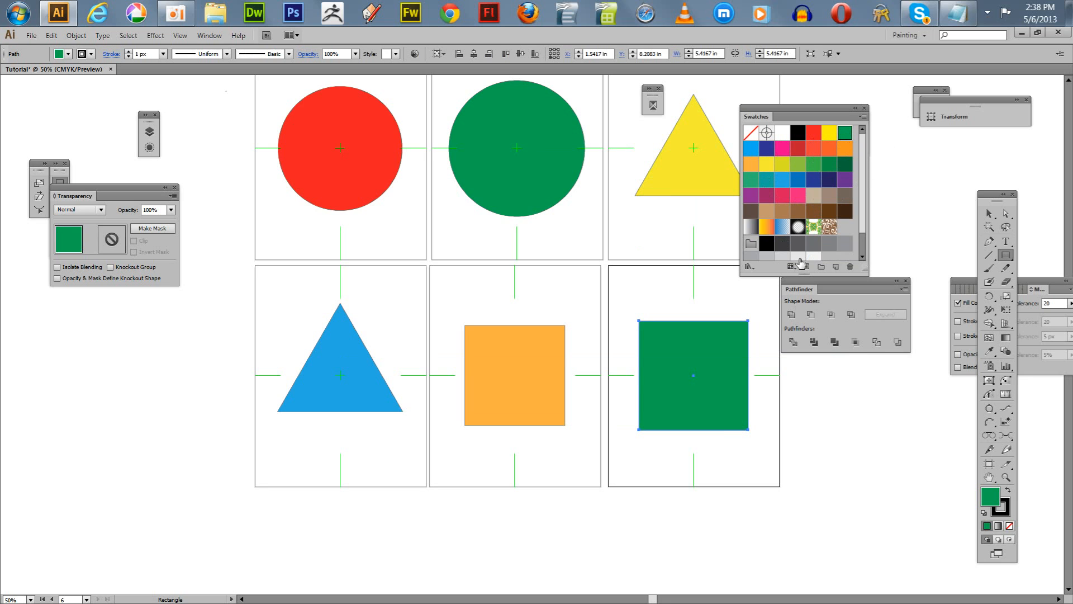
pyautogui.click(988, 213)
pyautogui.click(936, 197)
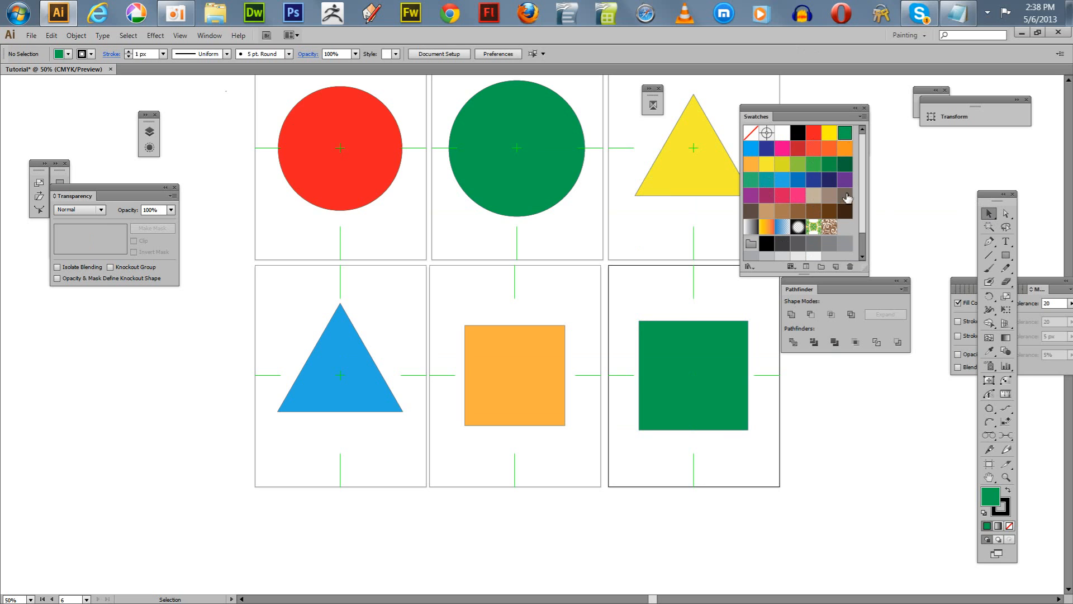
pyautogui.hotkey('ctrl', '-')
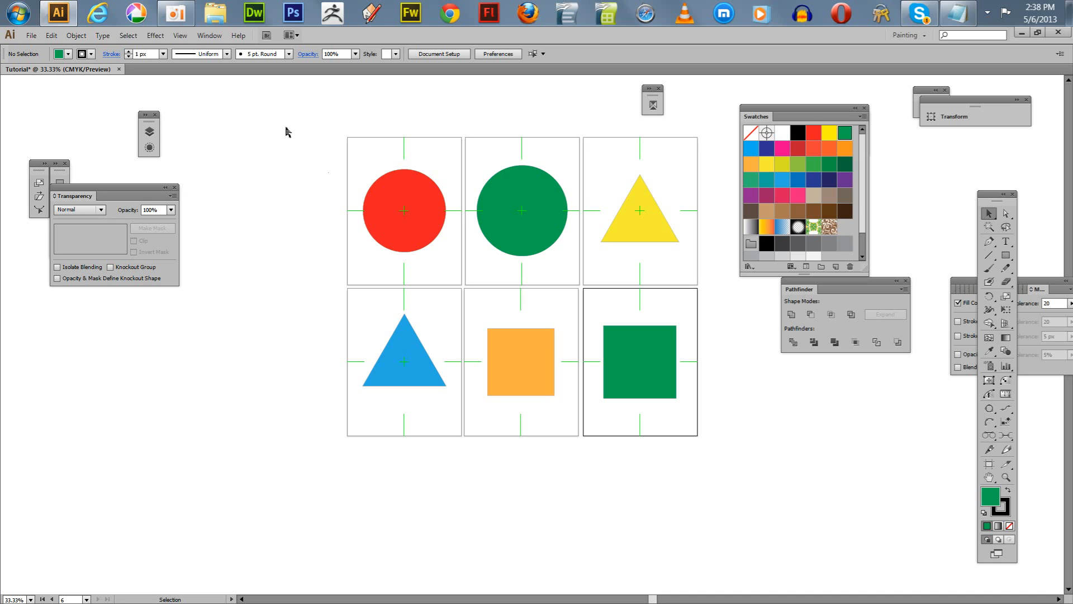
pyautogui.click(30, 37)
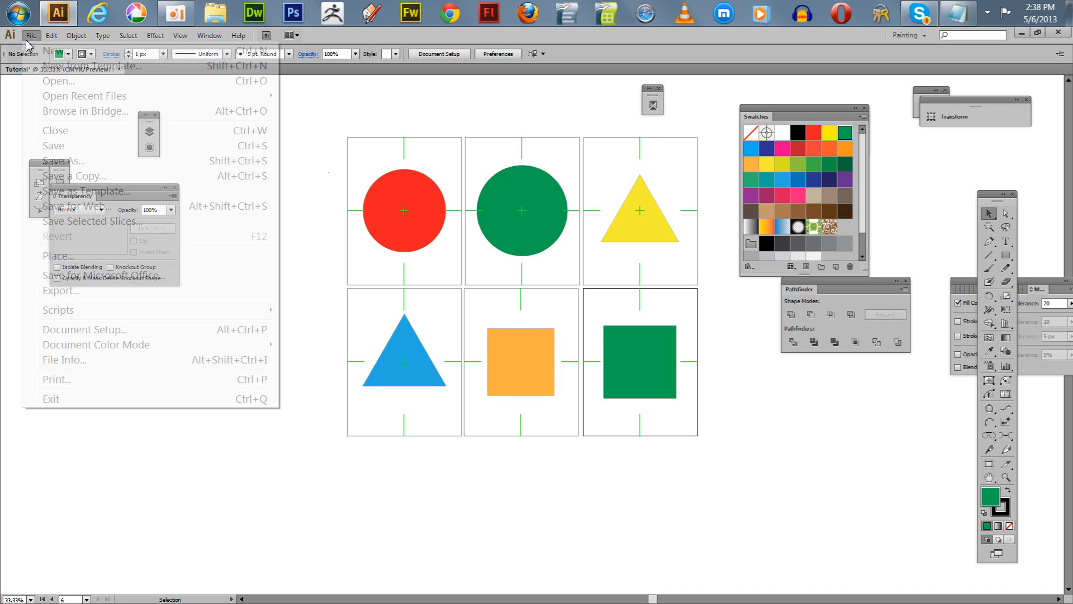
pyautogui.click(56, 144)
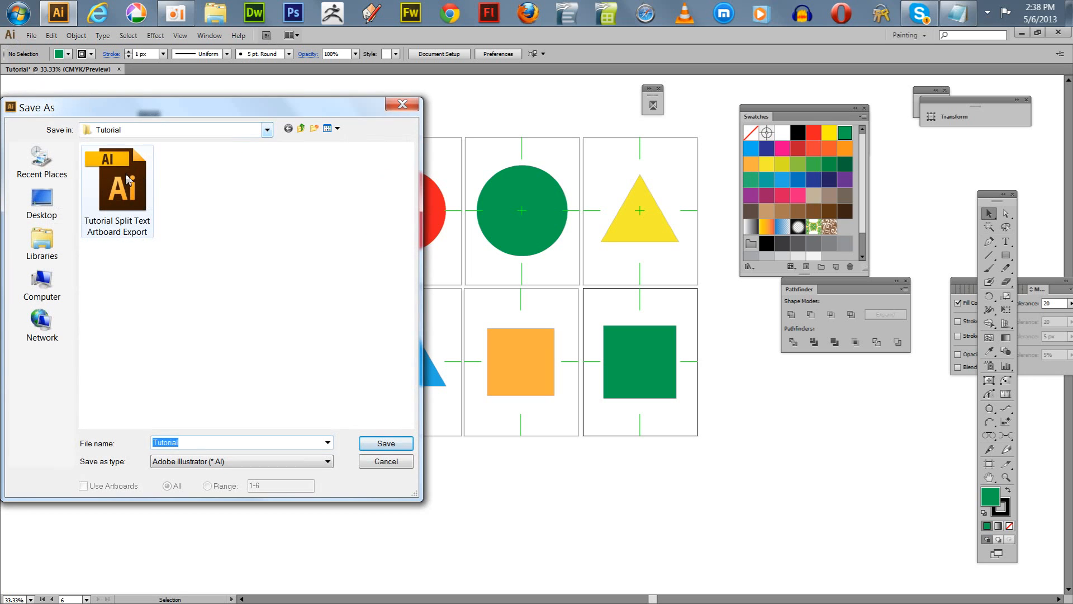
pyautogui.click(139, 215)
pyautogui.click(385, 447)
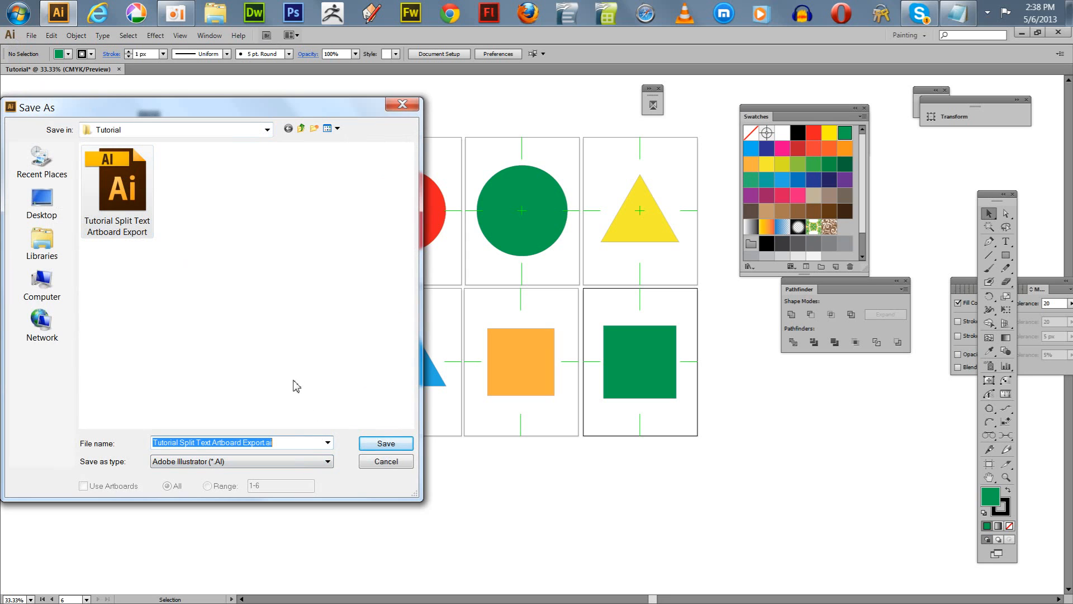
pyautogui.click(385, 465)
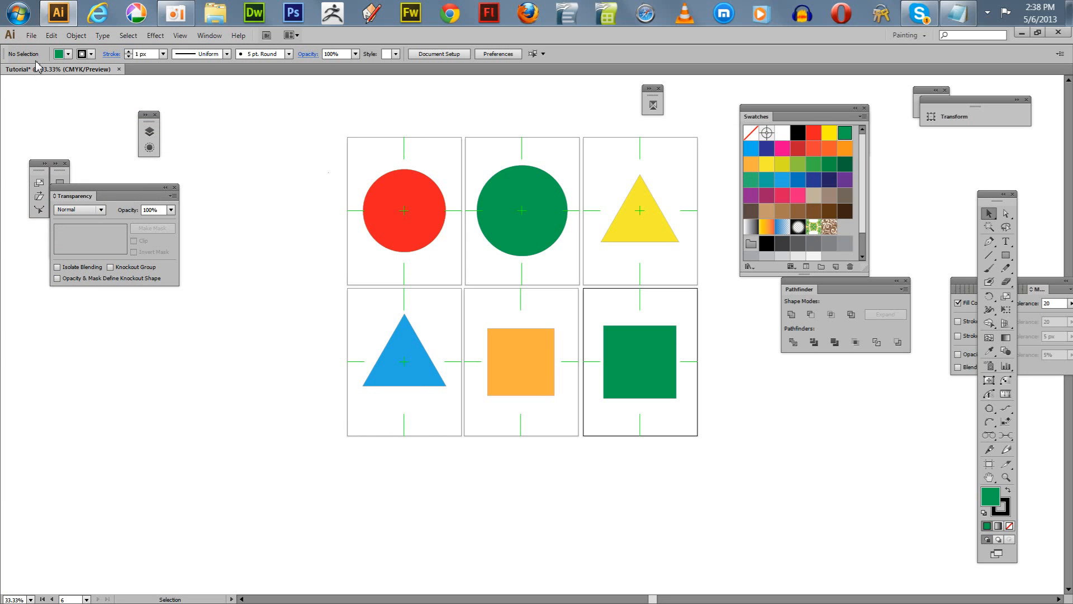
# Step: Save the document as Tutorial in Adobe Illustrator (*.AI) format in the Tutorial folder, using the Illustrator CS6 version
pyautogui.click(31, 35)
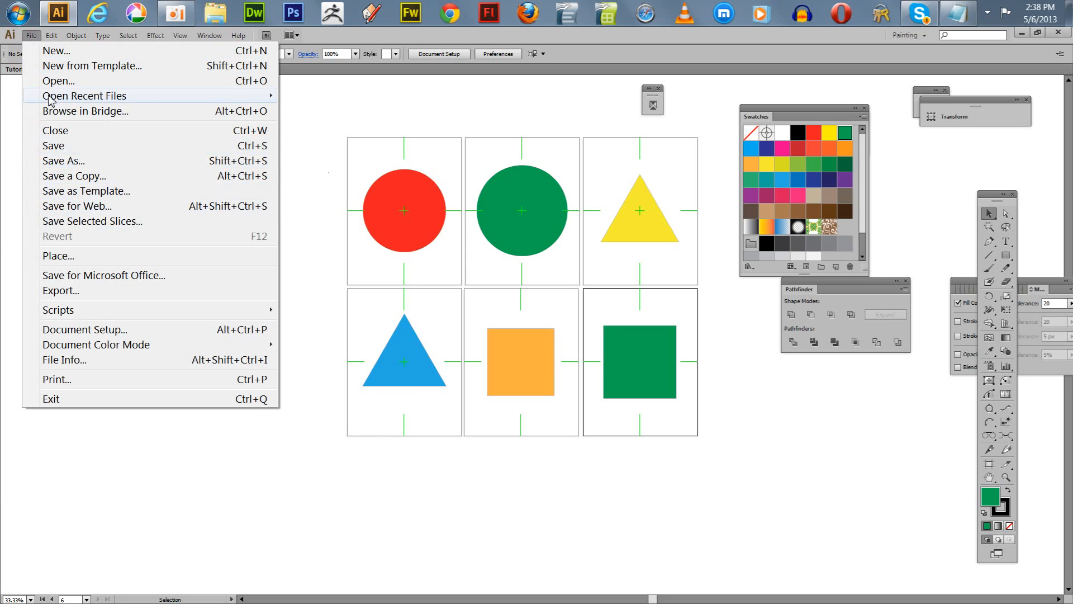
pyautogui.click(54, 148)
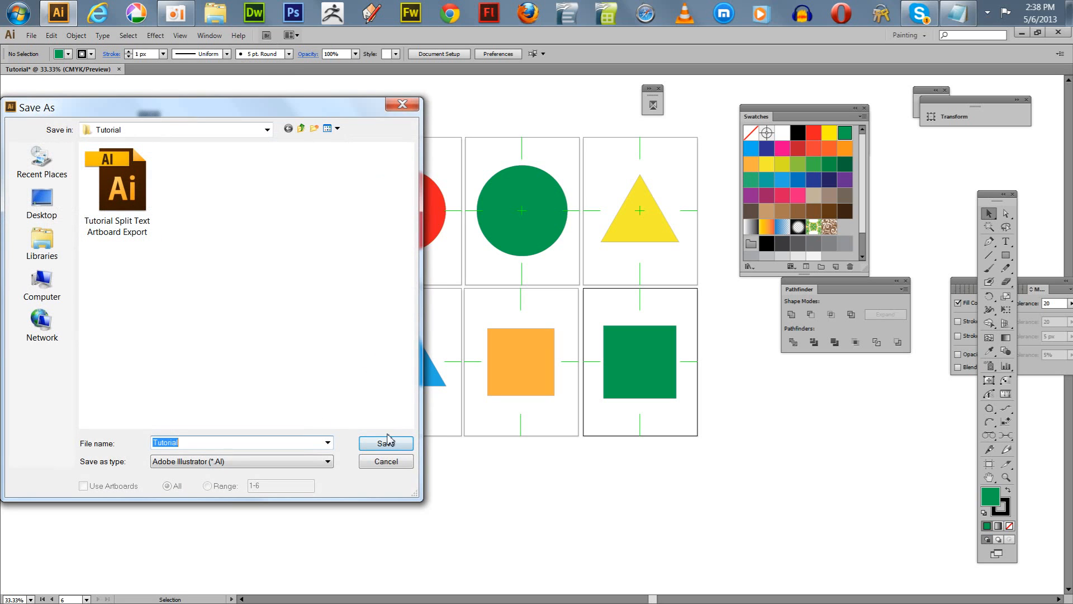
pyautogui.click(385, 452)
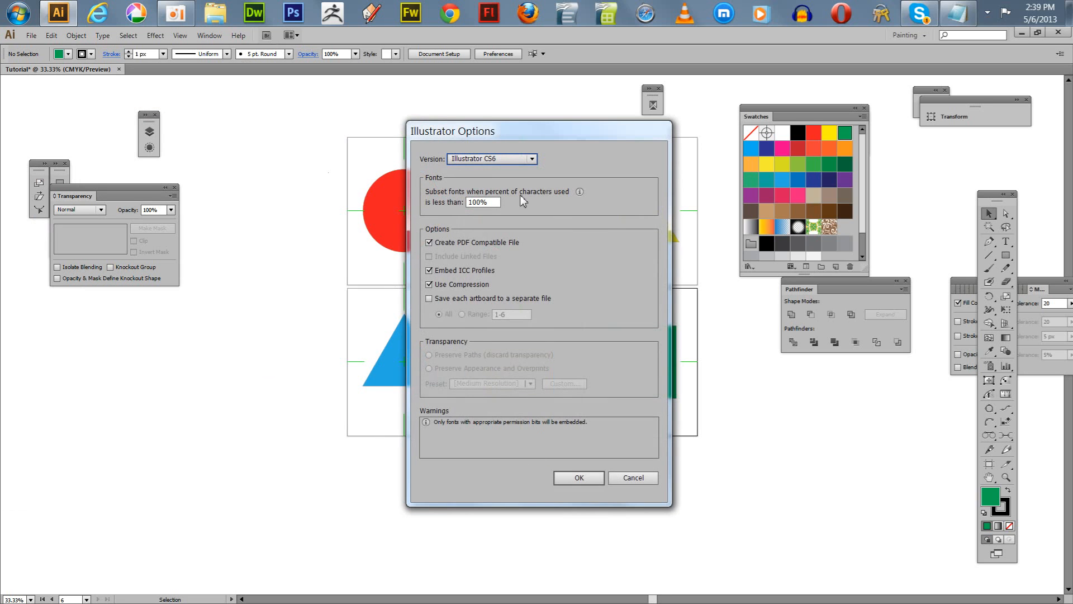
pyautogui.click(578, 479)
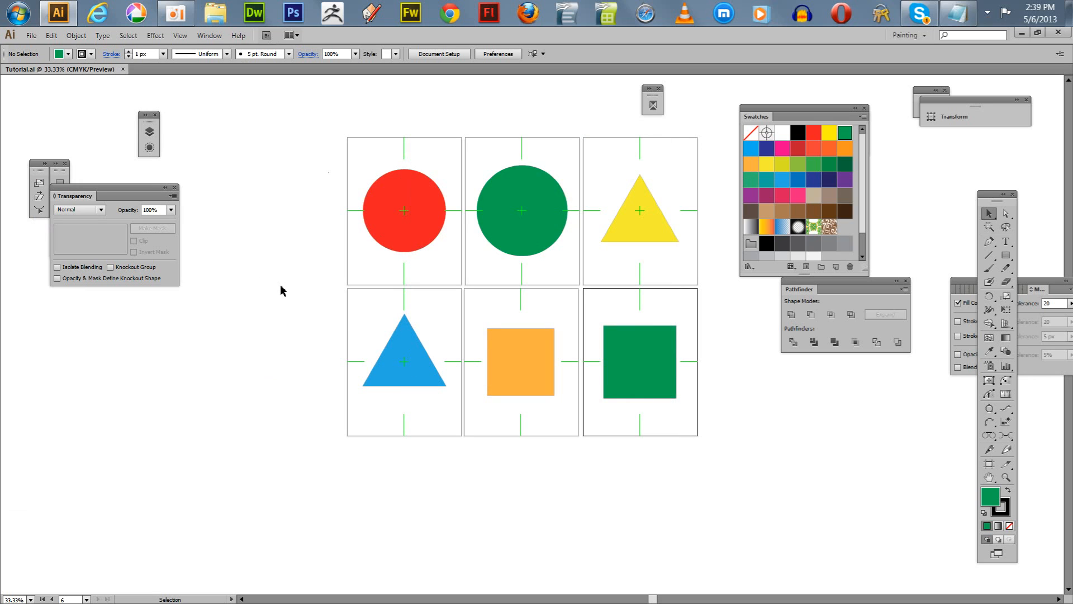
# Step: Export the document to the Tutorial folder as Tutorial.psd in Photoshop format, using all artboards
pyautogui.click(32, 35)
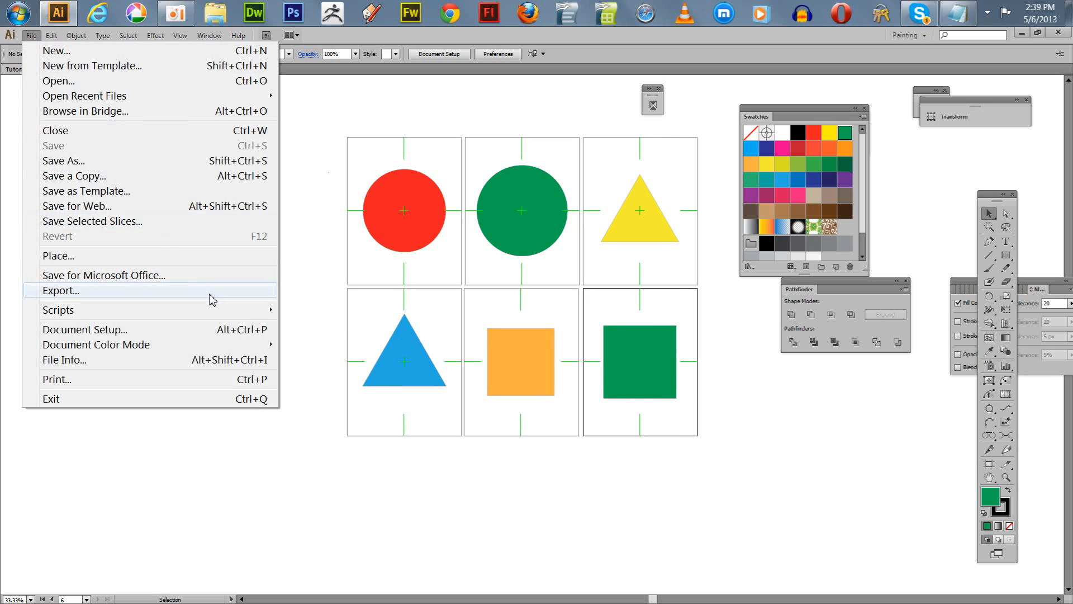
pyautogui.click(94, 301)
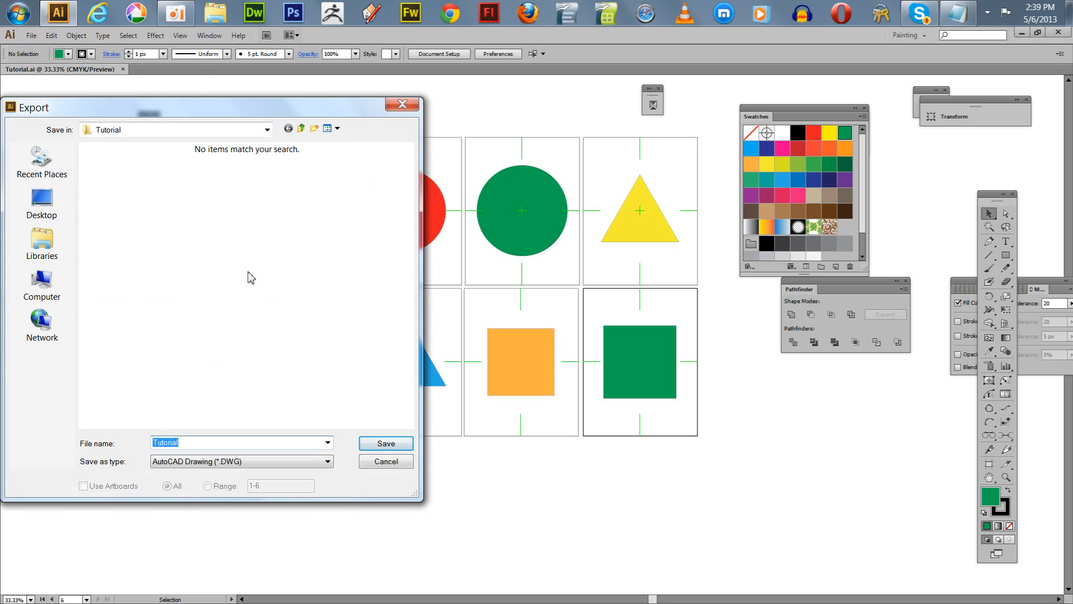
pyautogui.click(206, 464)
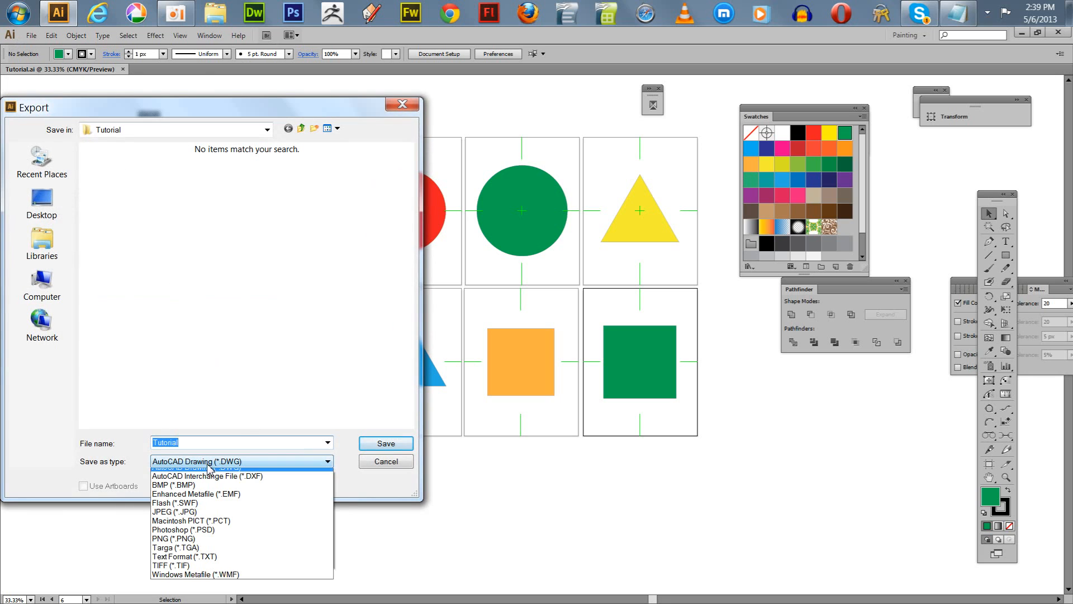
pyautogui.click(213, 536)
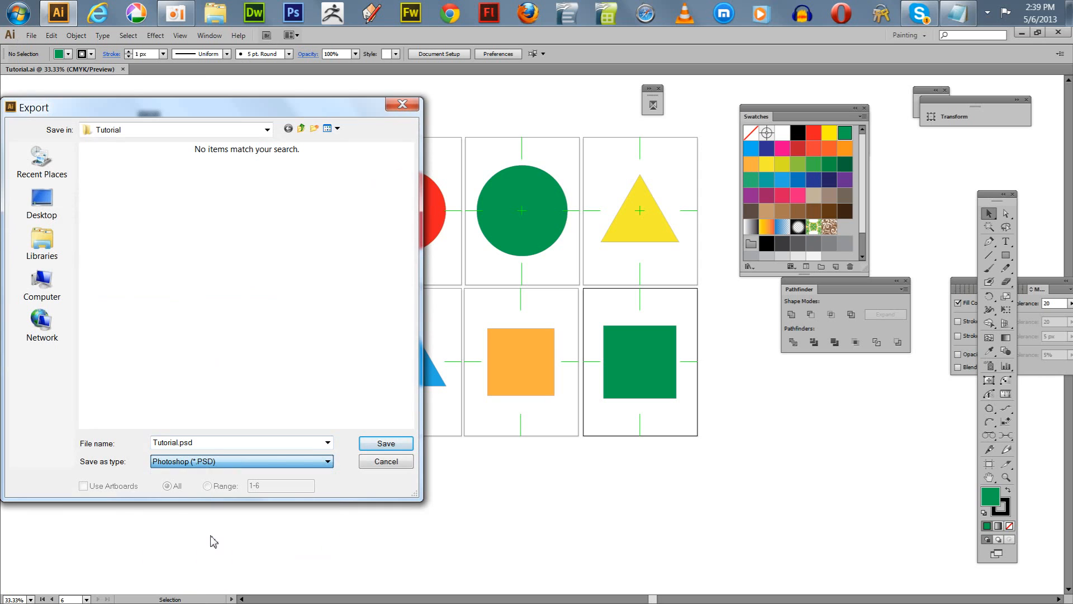
pyautogui.click(83, 487)
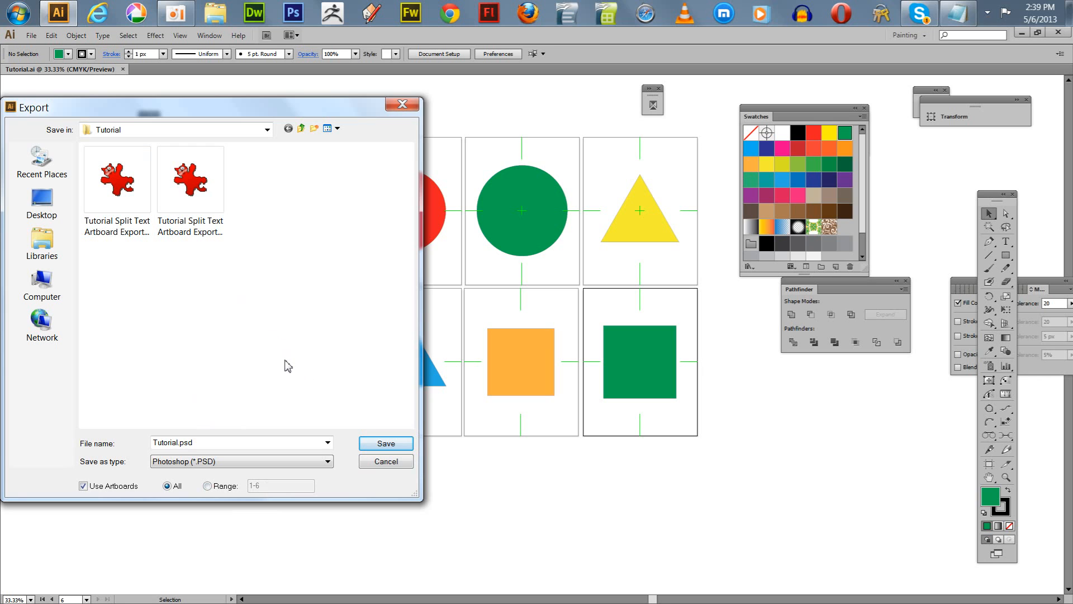
pyautogui.click(378, 444)
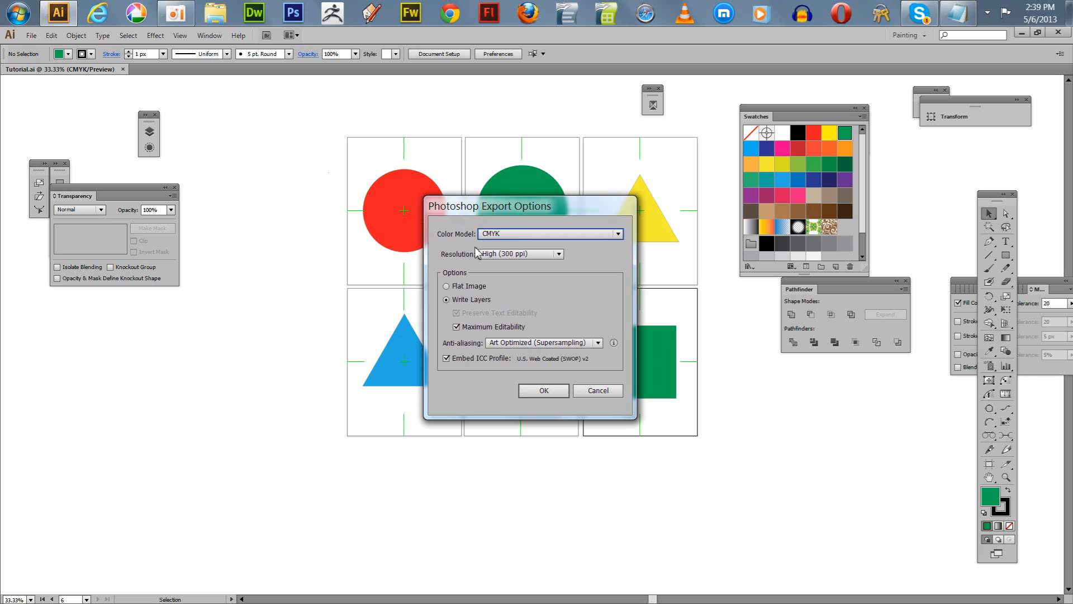
# Step: Complete the Photoshop export with the CMYK color model, High (300 ppi) resolution and written layers with maximum editability
pyautogui.click(500, 235)
pyautogui.click(501, 239)
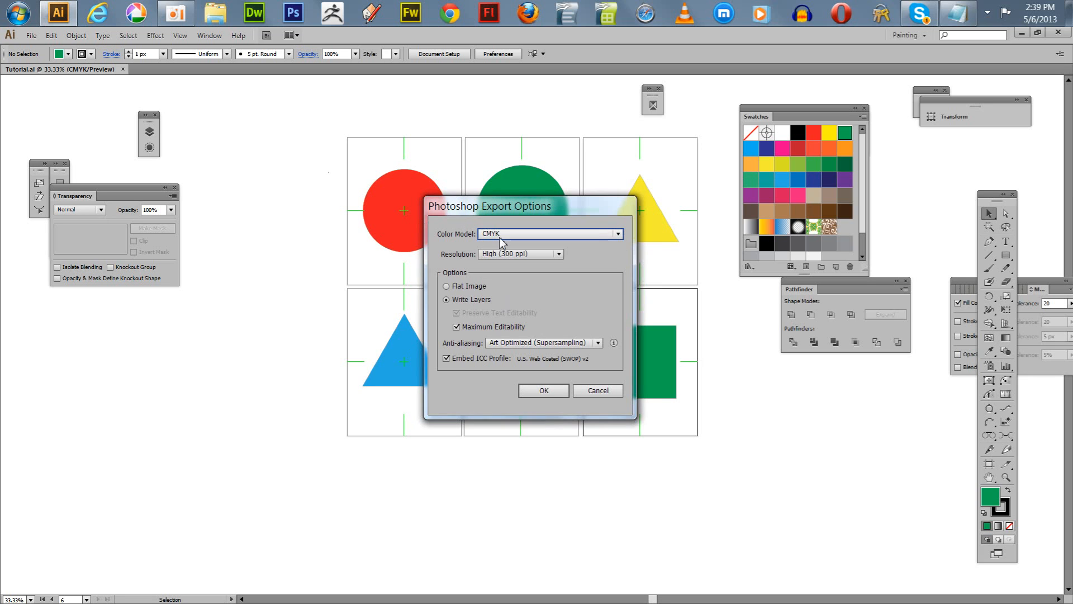
pyautogui.click(501, 239)
pyautogui.click(512, 249)
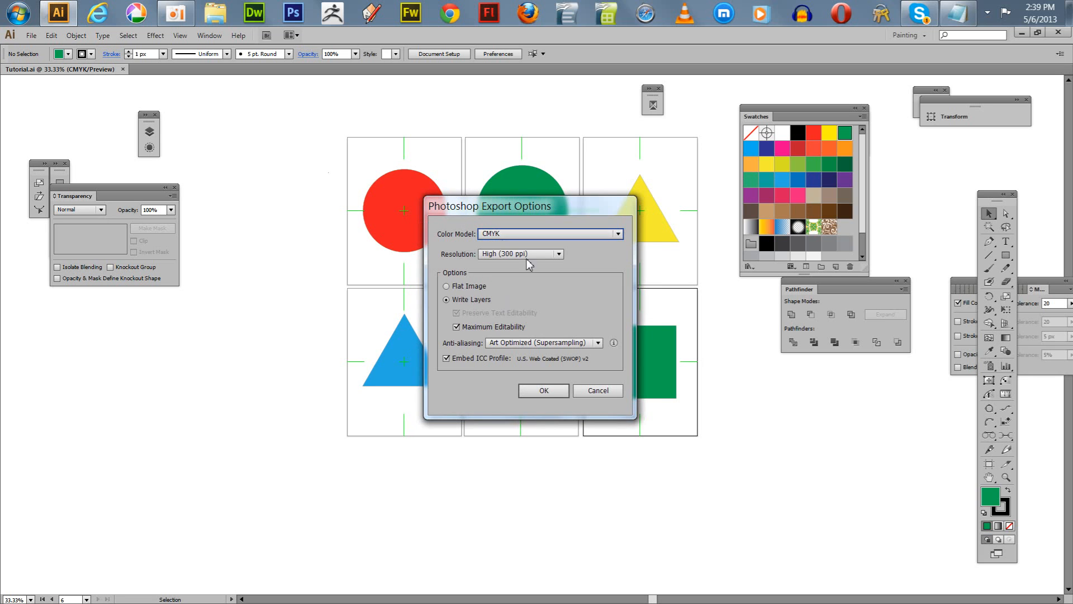
pyautogui.click(542, 391)
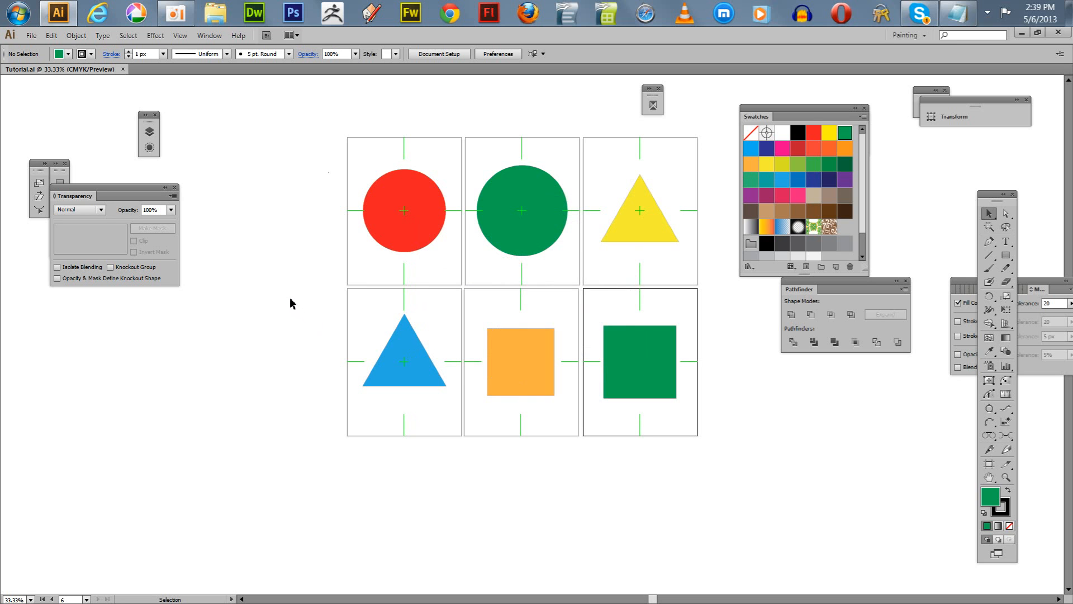
# Step: Switch to Adobe Bridge and open the Tutorial folder inside the Illustrator favorites folder
pyautogui.click(74, 17)
pyautogui.click(76, 18)
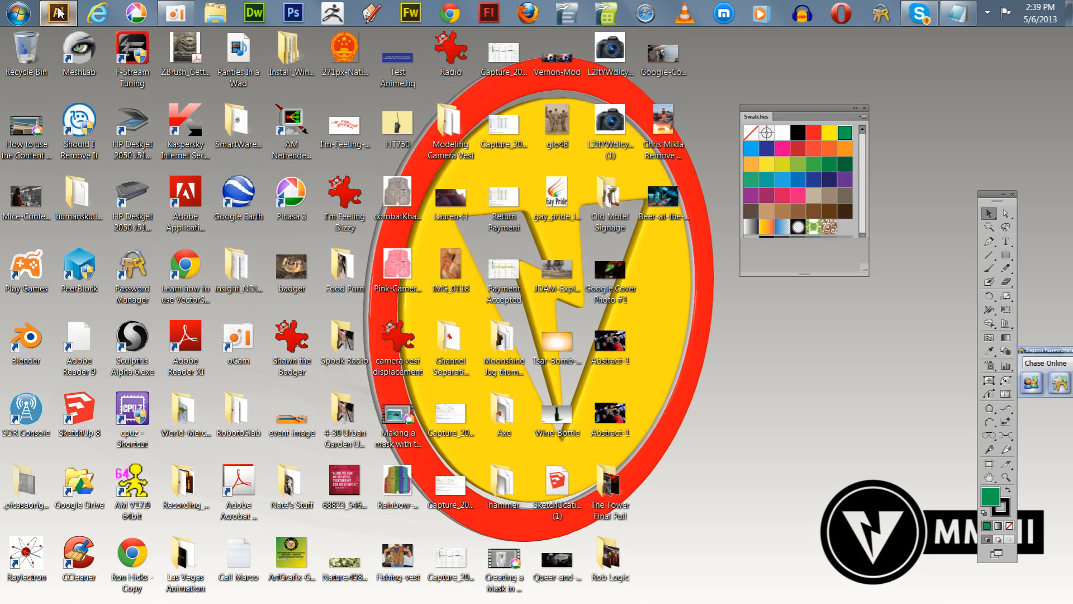
pyautogui.click(31, 35)
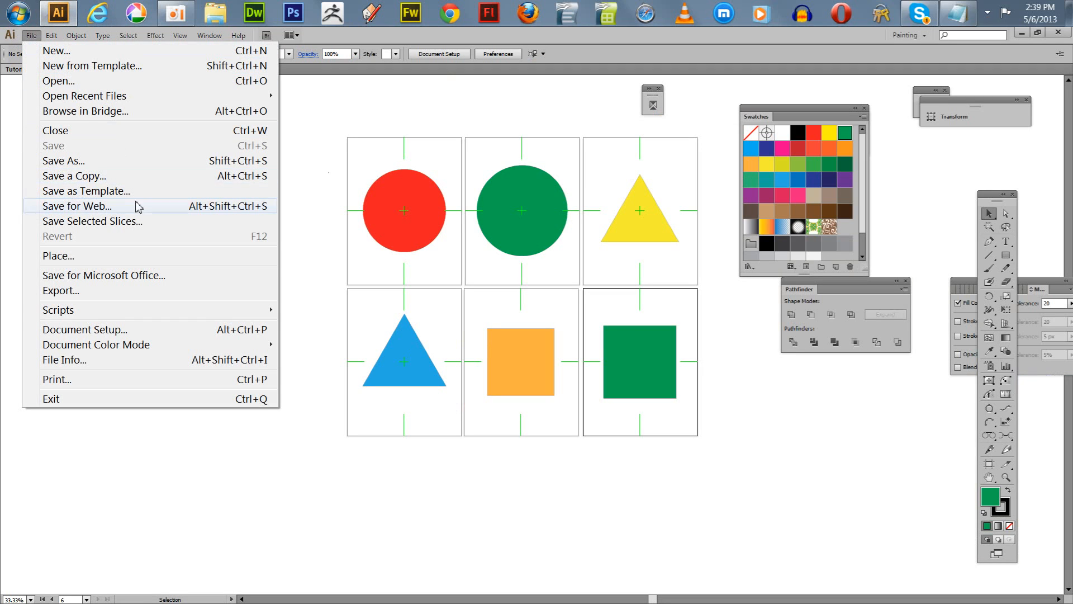
pyautogui.click(86, 111)
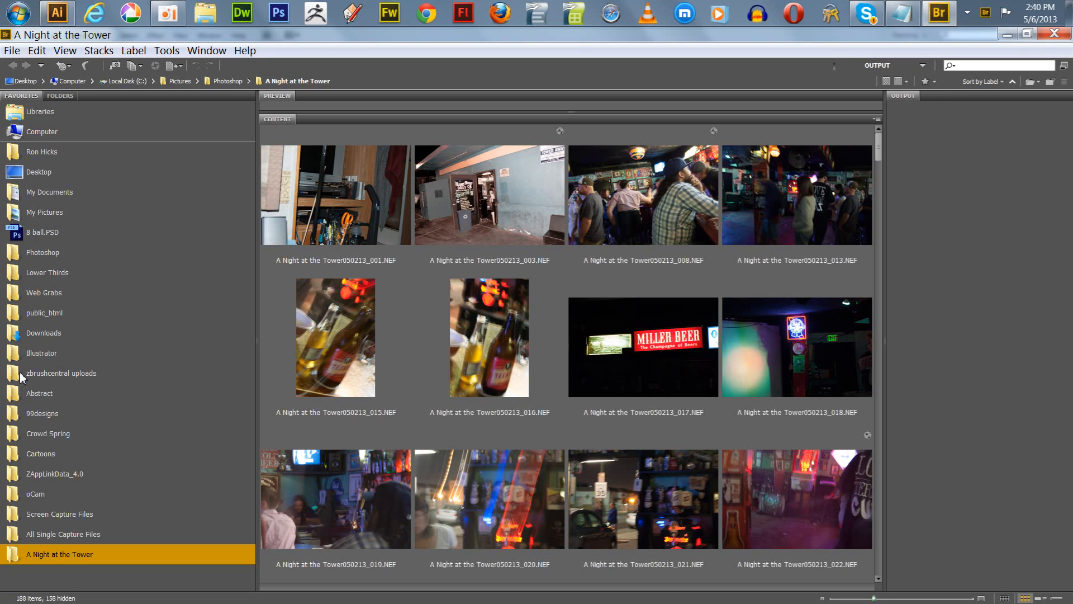
pyautogui.click(28, 354)
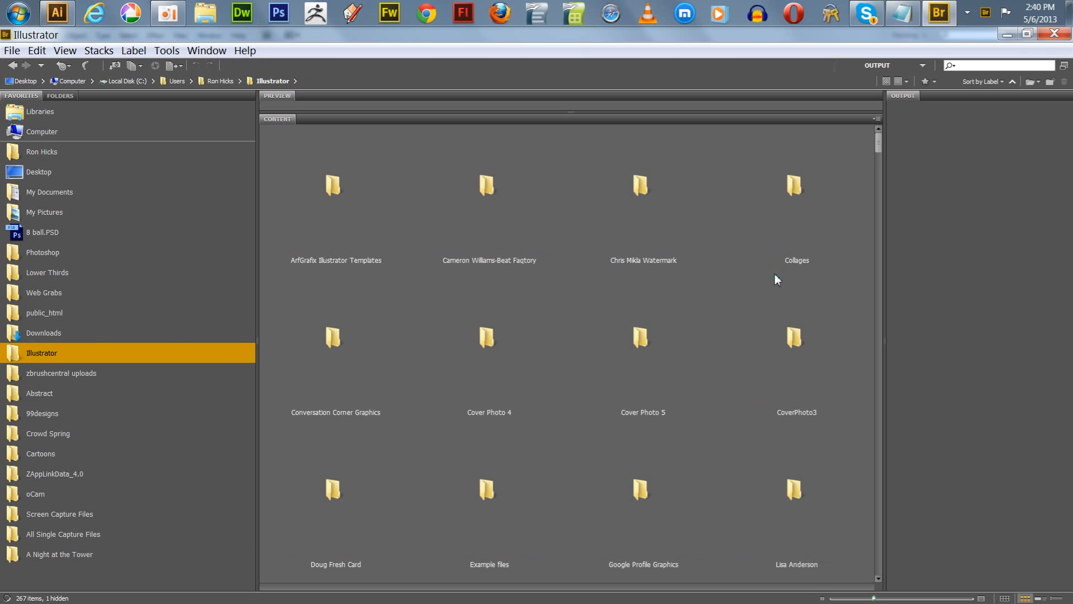
pyautogui.scroll(-15, 872, 260)
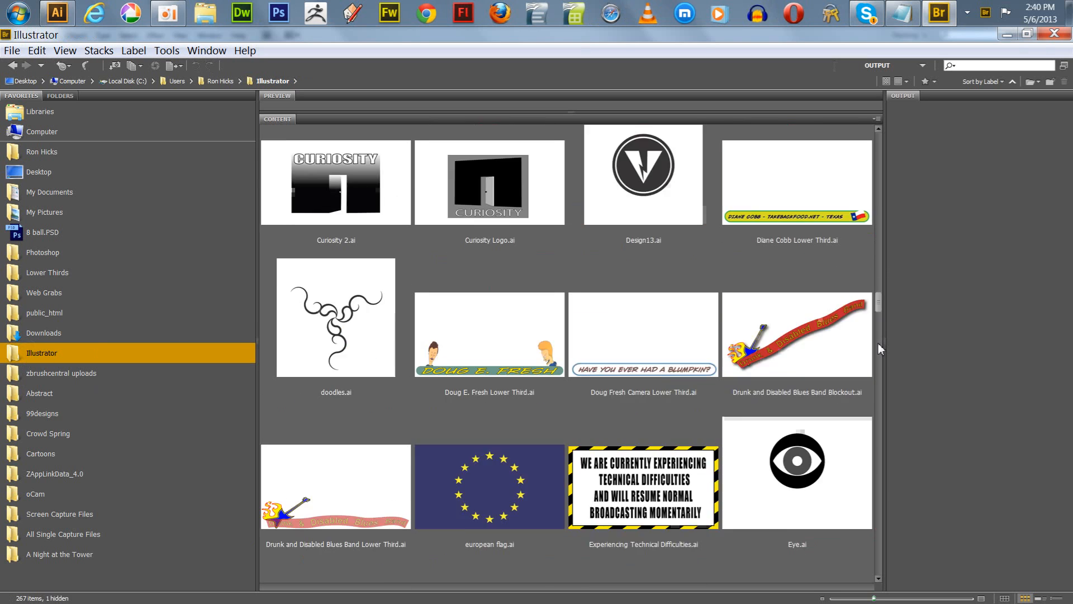
pyautogui.moveTo(878, 340); pyautogui.dragTo(863, 156)
pyautogui.doubleClick(641, 380)
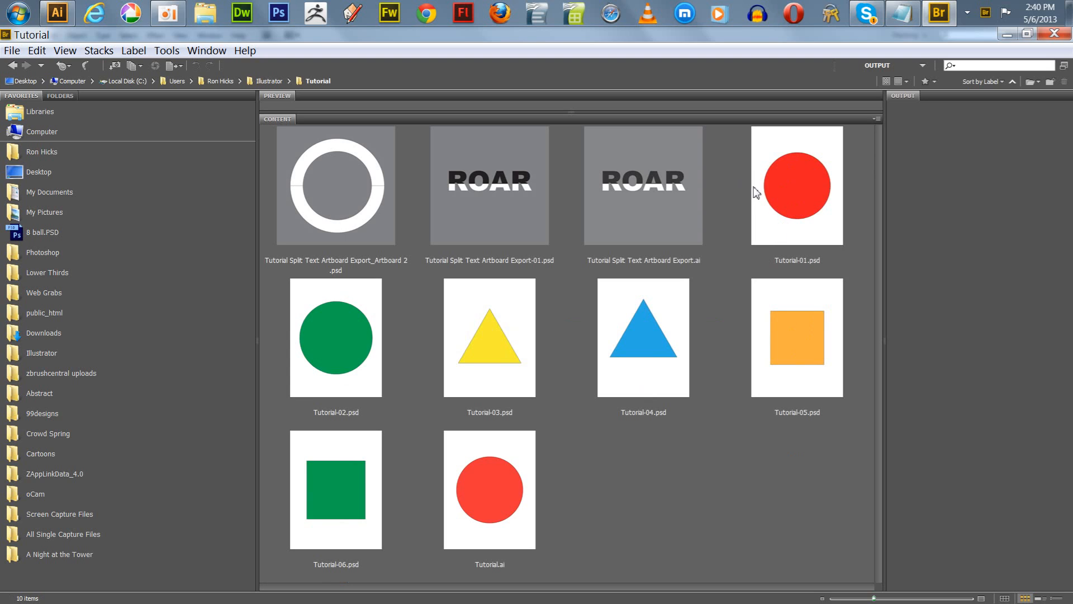
# Step: Group Tutorial-01.psd and Tutorial-02.psd as a stack and play through its images
pyautogui.click(772, 213)
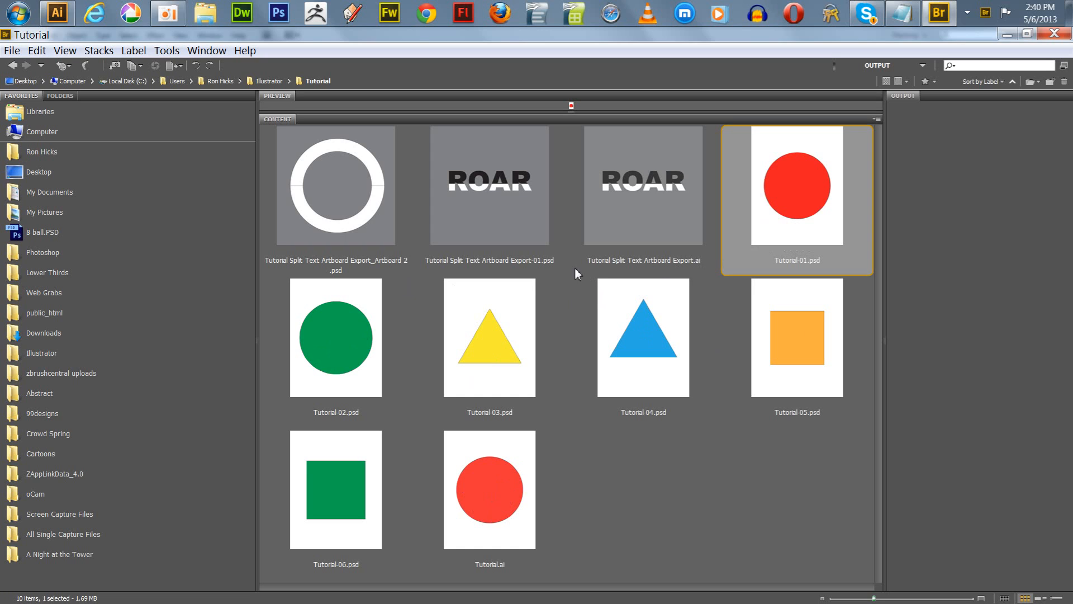
pyautogui.keyDown('ctrl'); pyautogui.click(345, 339); pyautogui.keyUp('ctrl')
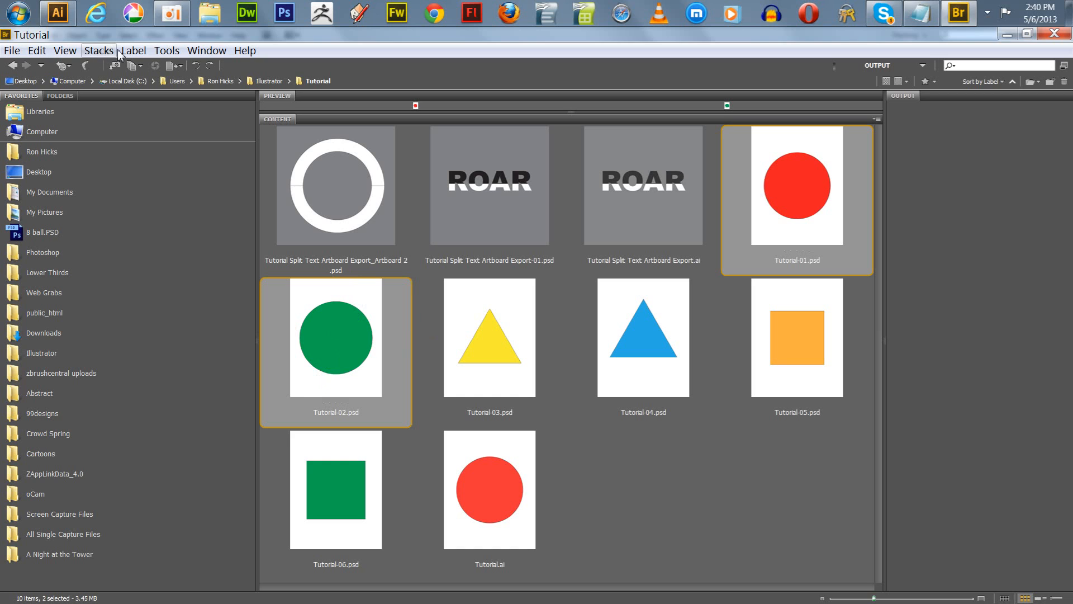
pyautogui.click(100, 51)
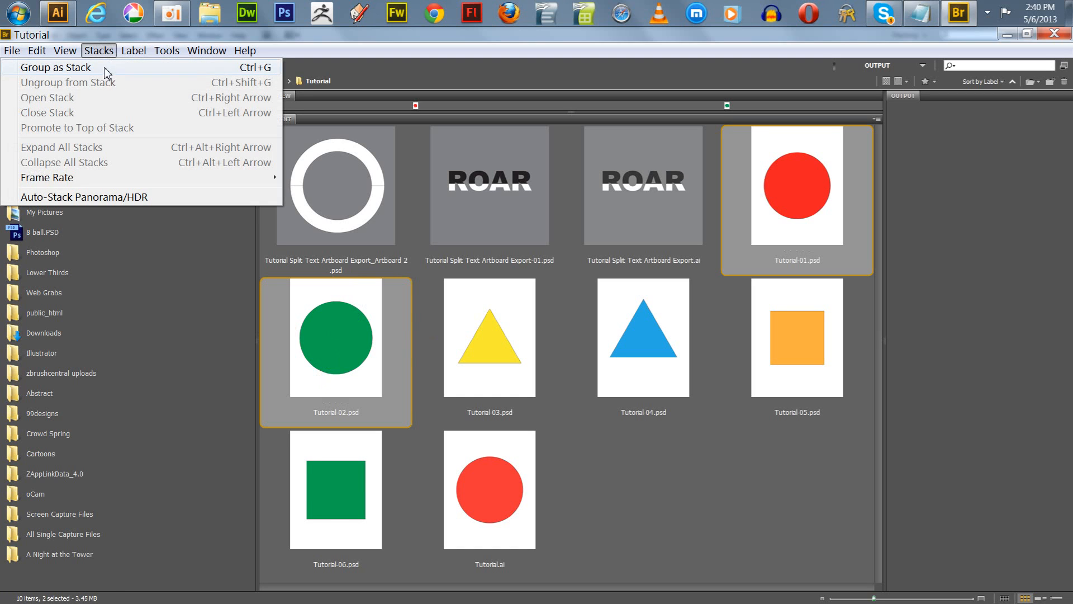
pyautogui.click(106, 68)
pyautogui.moveTo(762, 184)
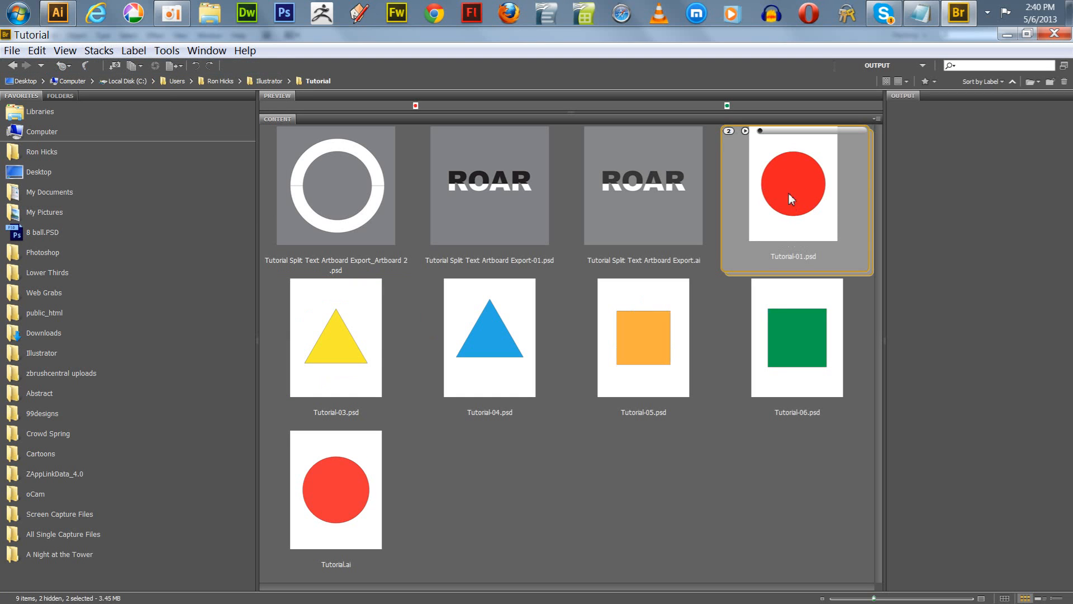
pyautogui.click(746, 132)
pyautogui.click(746, 131)
# Step: Group Tutorial-03.psd and Tutorial-04.psd as a stack and play through its images
pyautogui.click(410, 340)
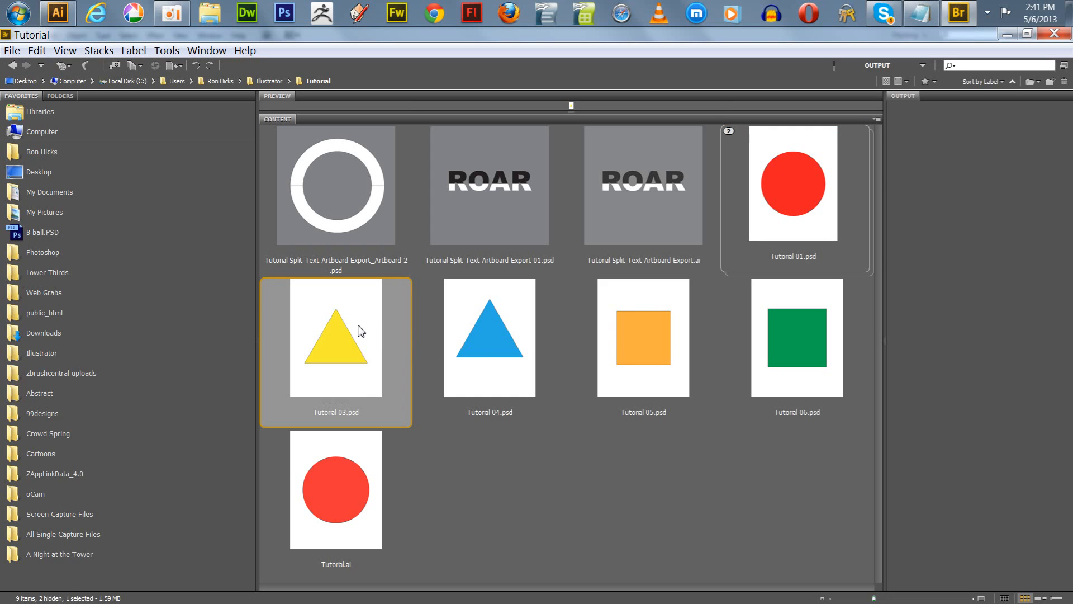
pyautogui.keyDown('ctrl'); pyautogui.click(475, 353); pyautogui.keyUp('ctrl')
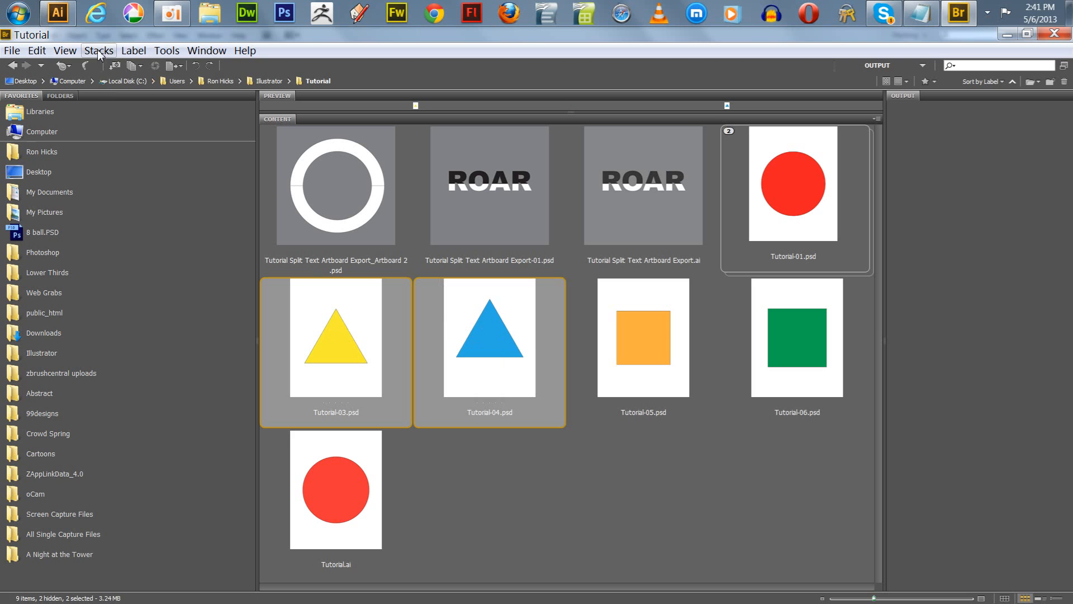
pyautogui.click(134, 50)
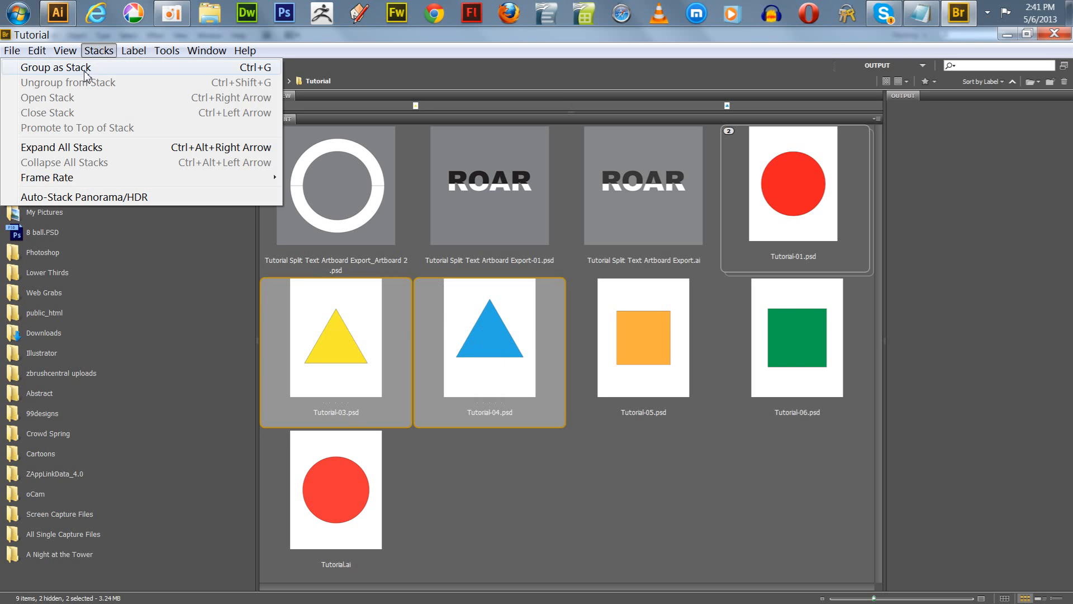
pyautogui.click(86, 69)
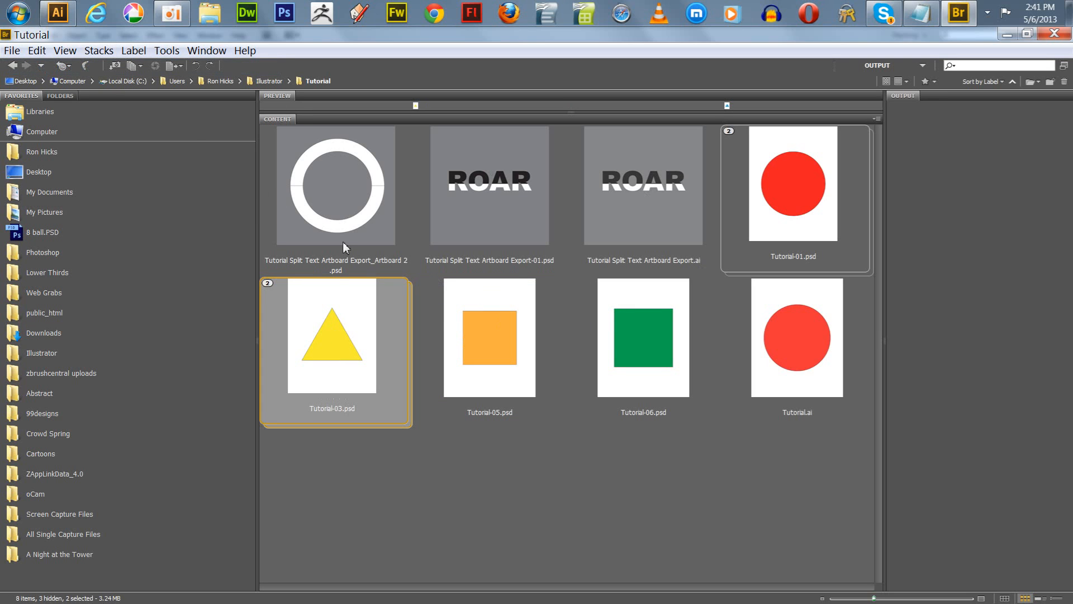
pyautogui.click(284, 284)
# Step: Group Tutorial-05.psd and Tutorial-06.psd, the orange and green squares, as a stack
pyautogui.click(481, 337)
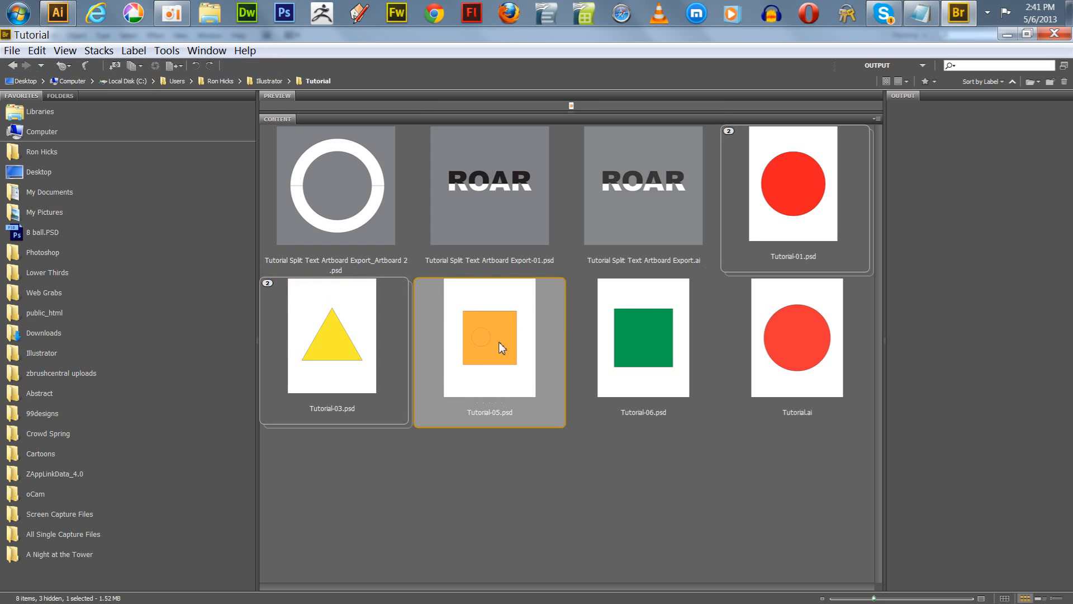
pyautogui.keyDown('ctrl'); pyautogui.click(634, 350); pyautogui.keyUp('ctrl')
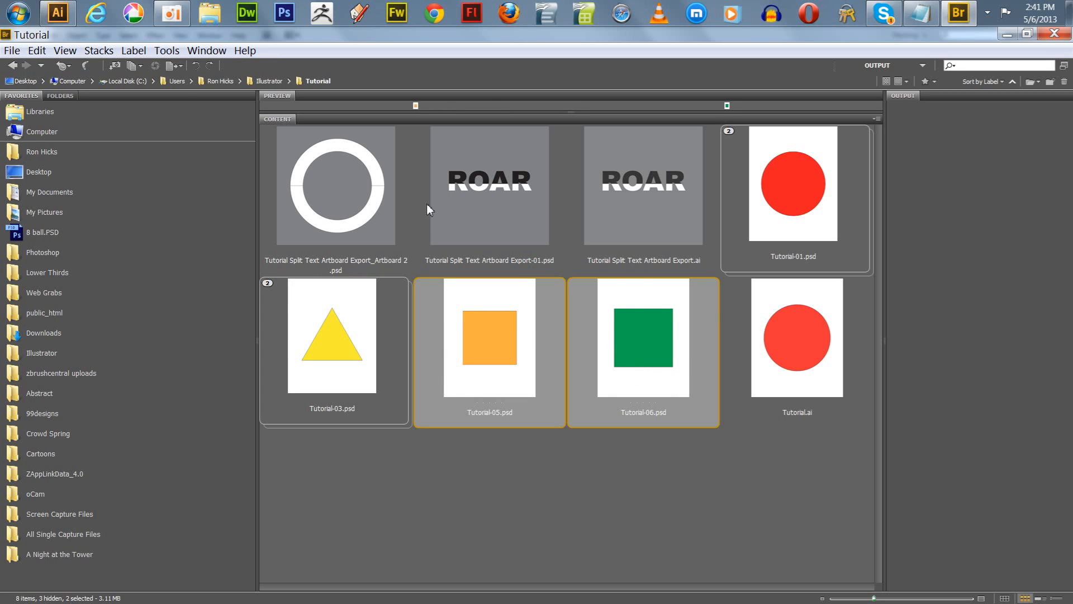
pyautogui.click(99, 50)
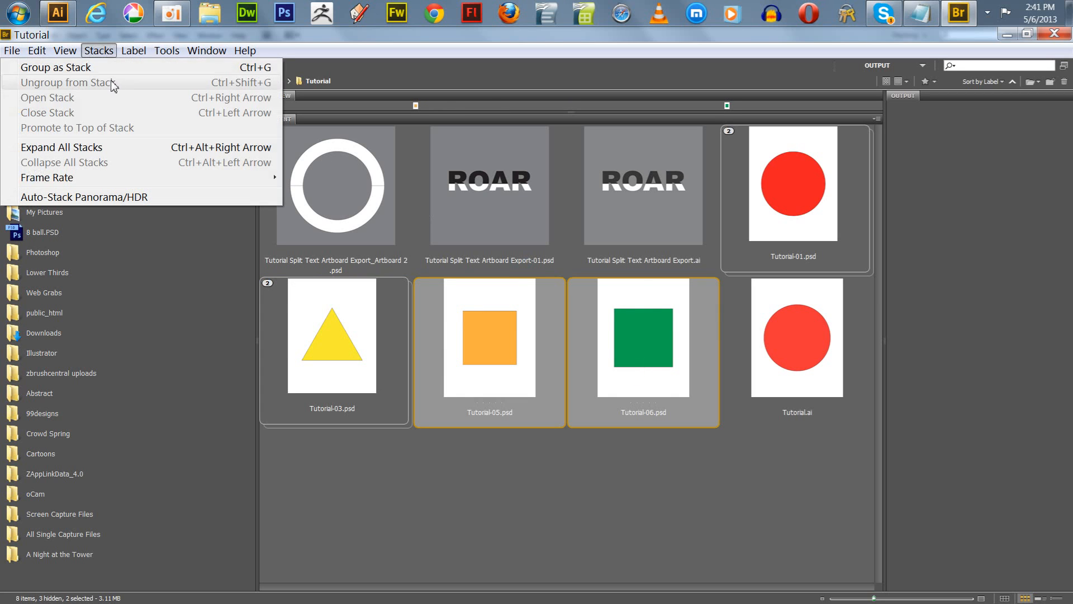
pyautogui.click(106, 67)
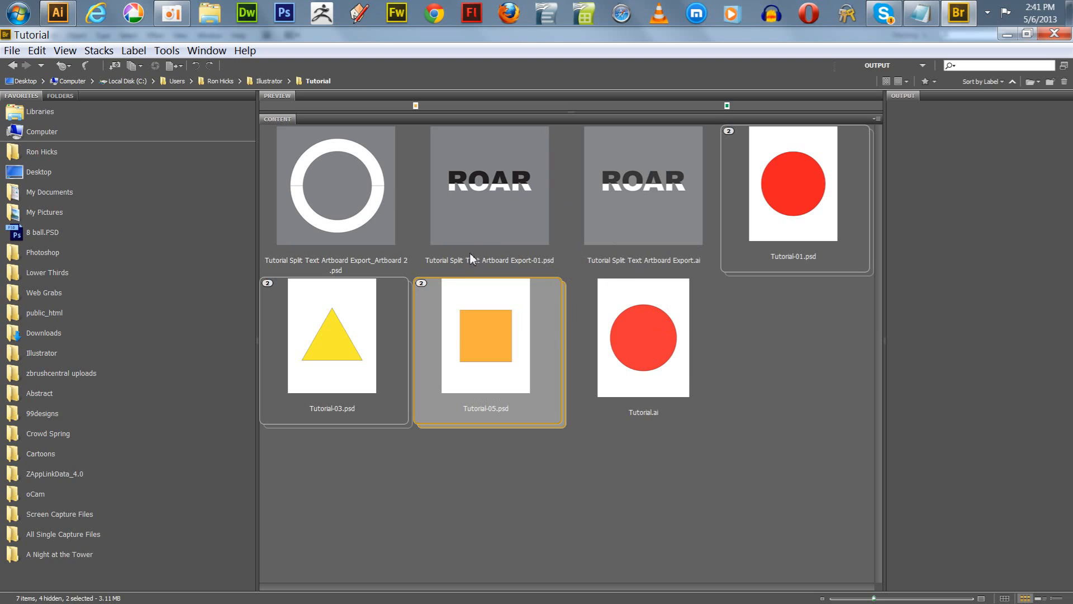
# Step: Ungroup the red and green circle stack that has Tutorial-01.psd on top
pyautogui.click(783, 190)
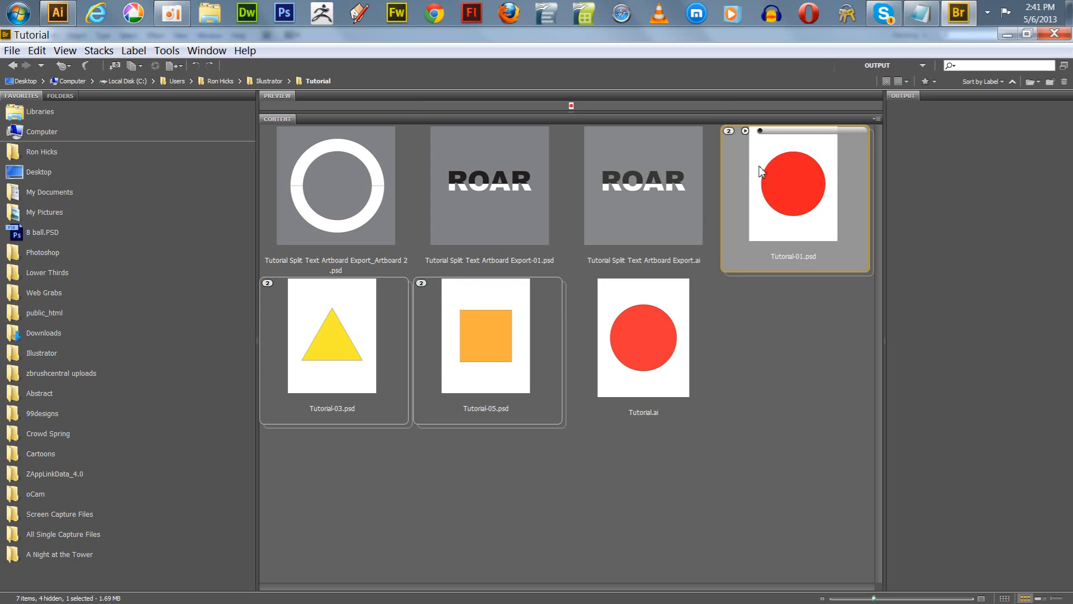
pyautogui.click(99, 50)
pyautogui.click(104, 78)
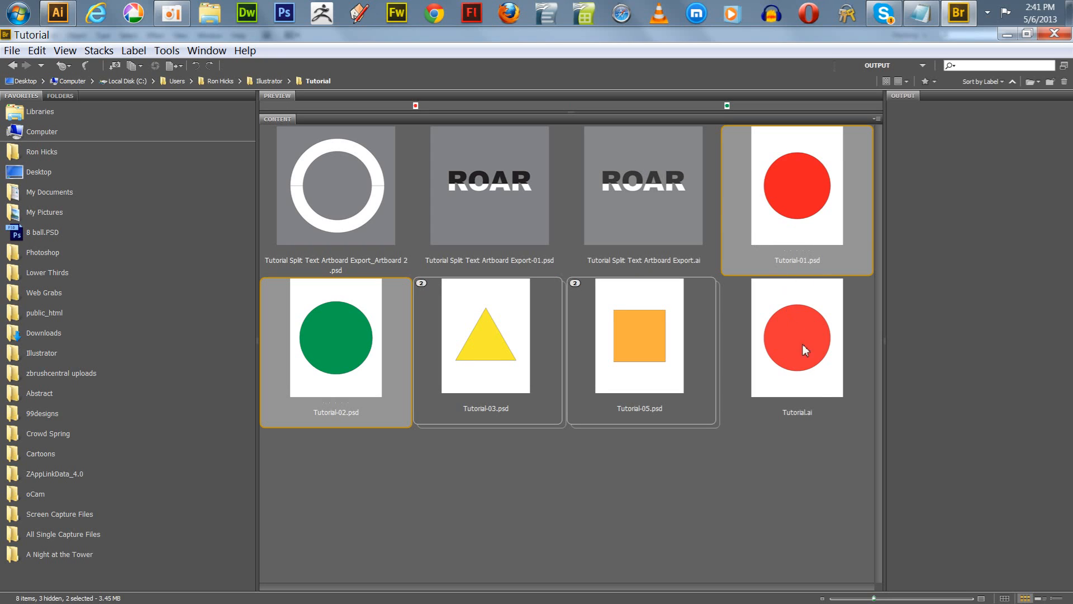
# Step: Open Tutorial-02.psd, the green circle, with Adobe Photoshop CS6
pyautogui.click(334, 321)
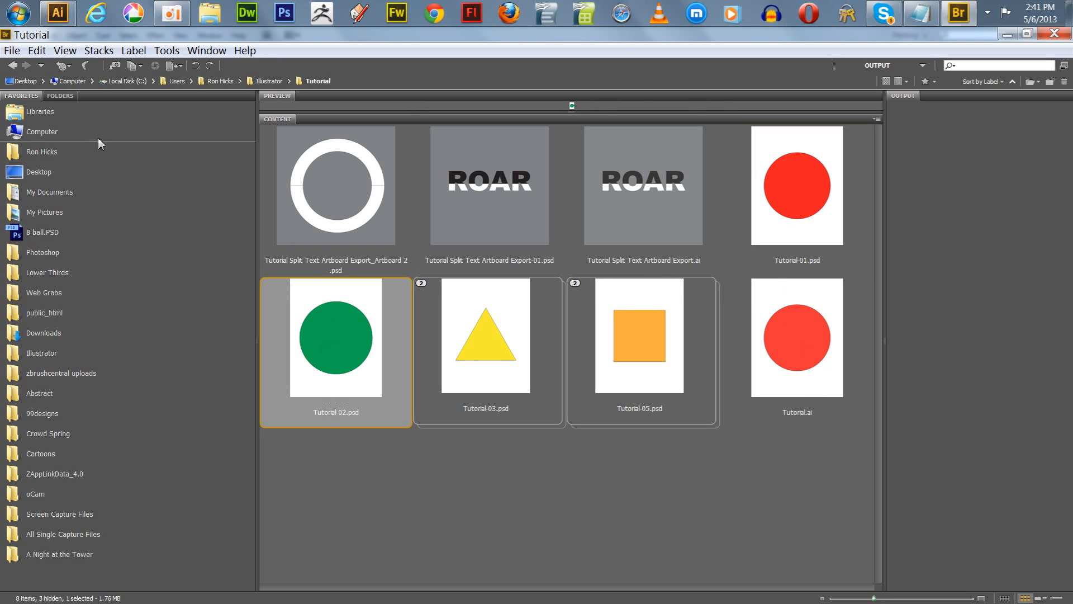
pyautogui.click(12, 51)
pyautogui.moveTo(65, 116)
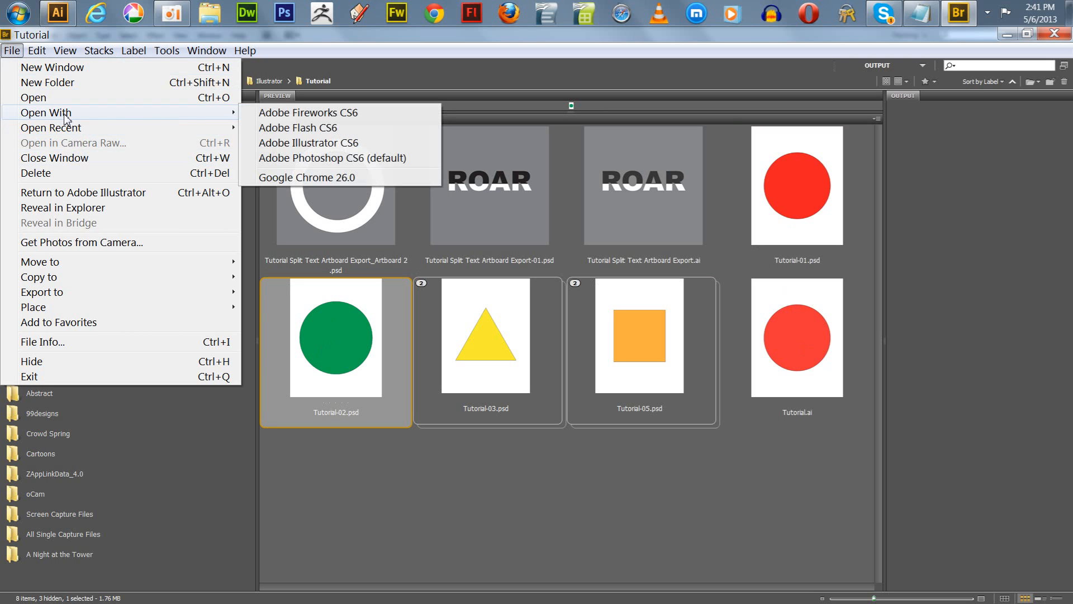
pyautogui.click(328, 158)
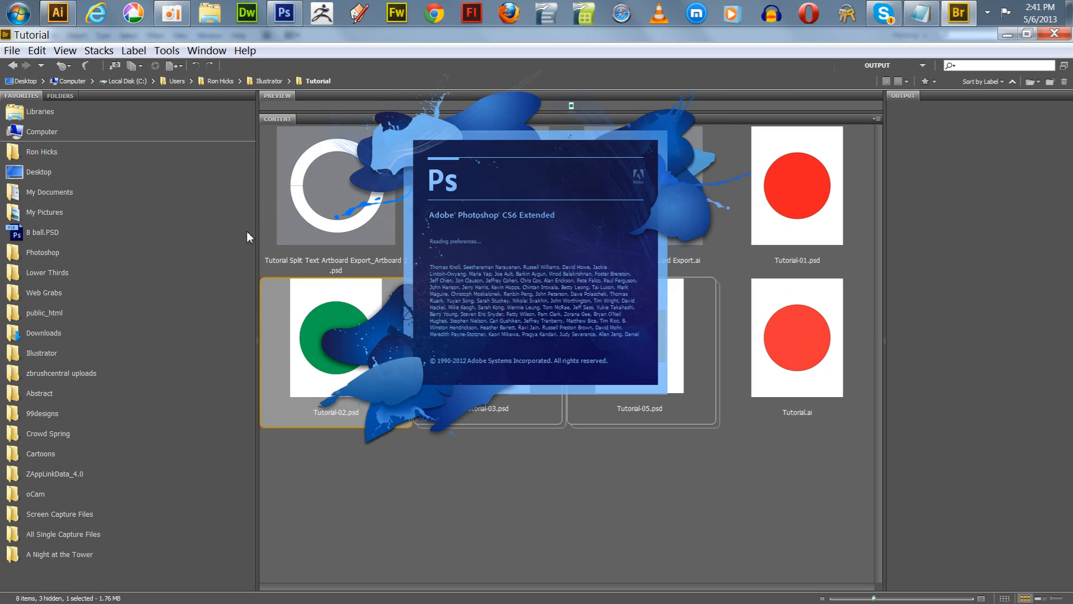